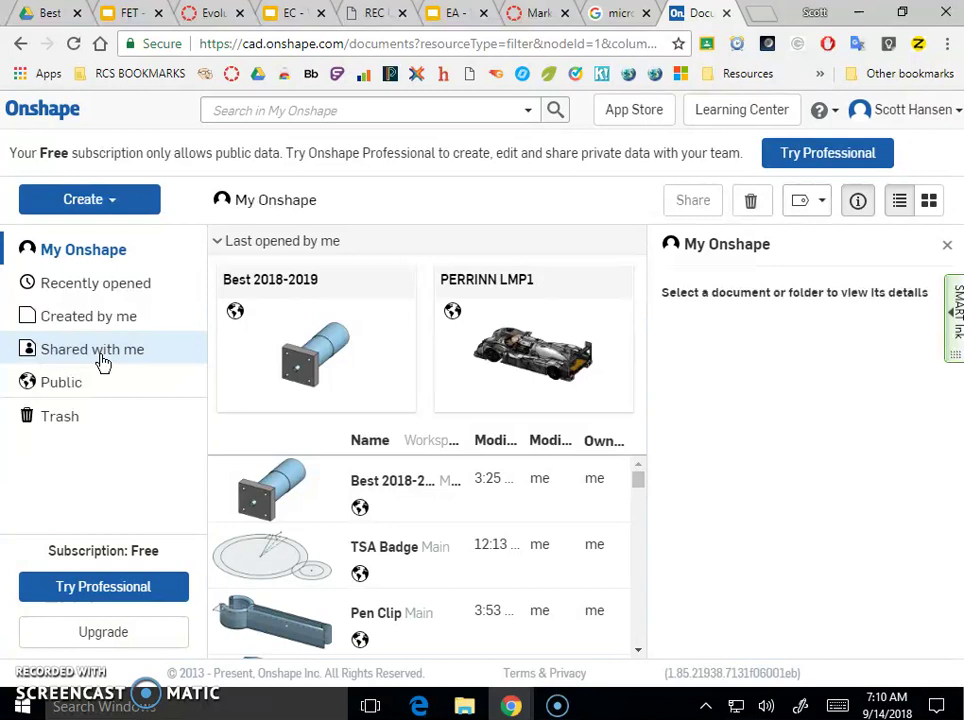
Browse the documents shared with the account and the public documents.
left_click(101, 358)
left_click(80, 397)
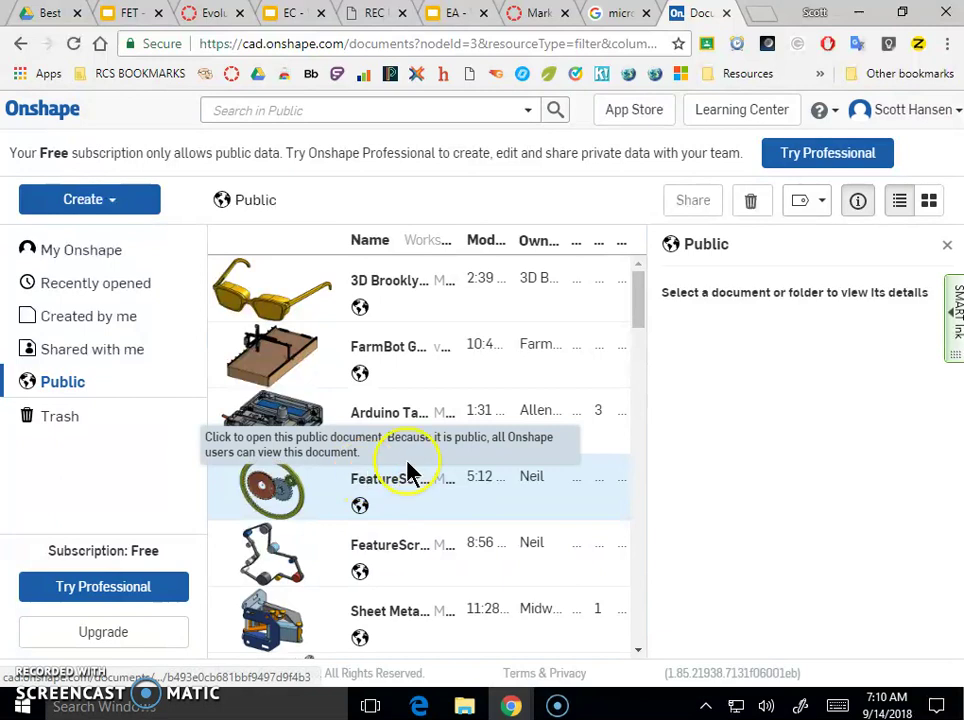
scroll(409, 470, "down", 3)
scroll(355, 470, "up", 1)
scroll(338, 463, "up", 1)
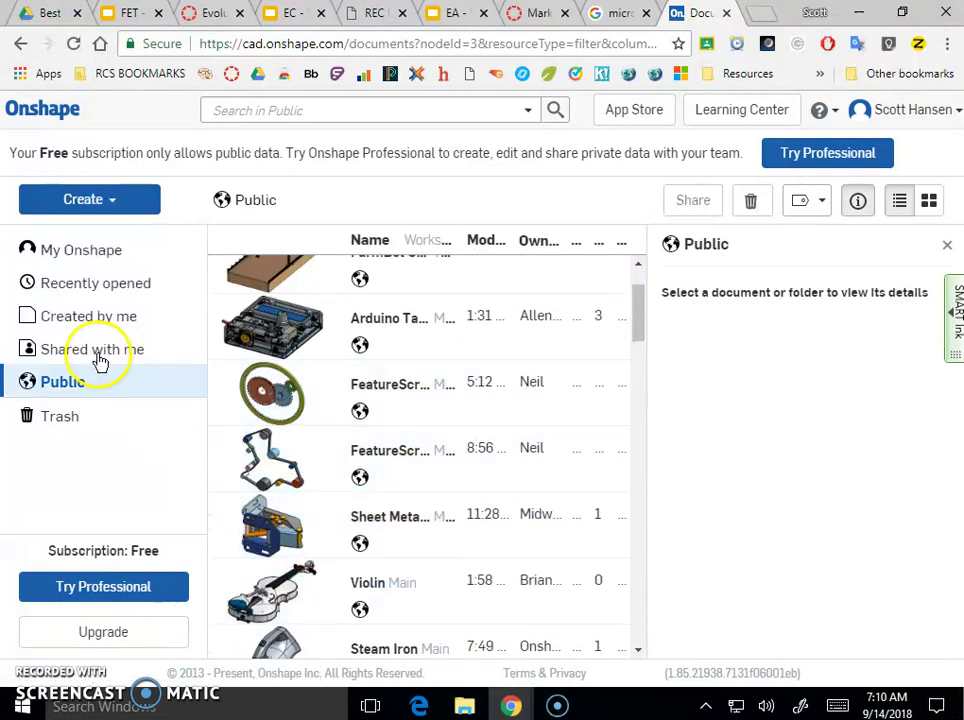
scroll(388, 393, "up", 1)
scroll(388, 393, "up", 1)
Create a new public document named Stool.
left_click(115, 208)
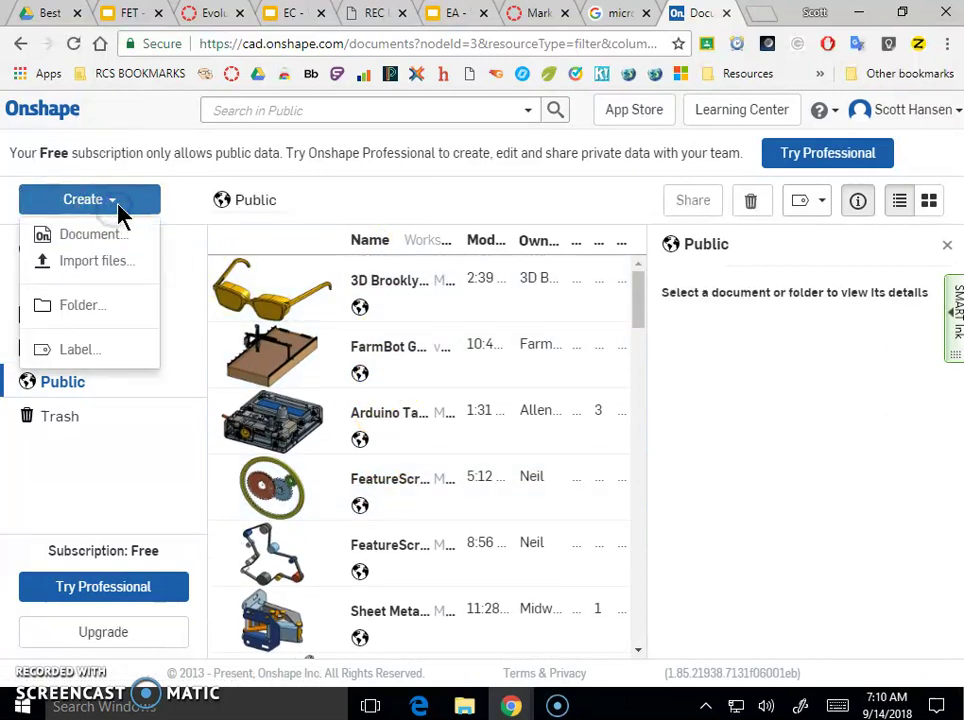
left_click(113, 234)
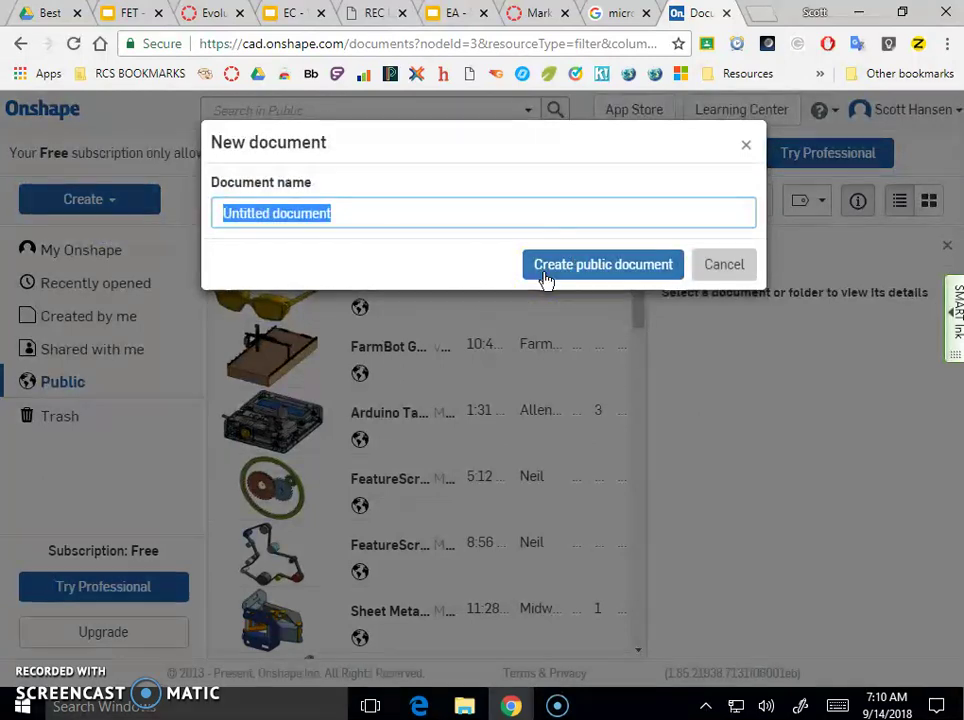
type("Stool")
left_click(545, 274)
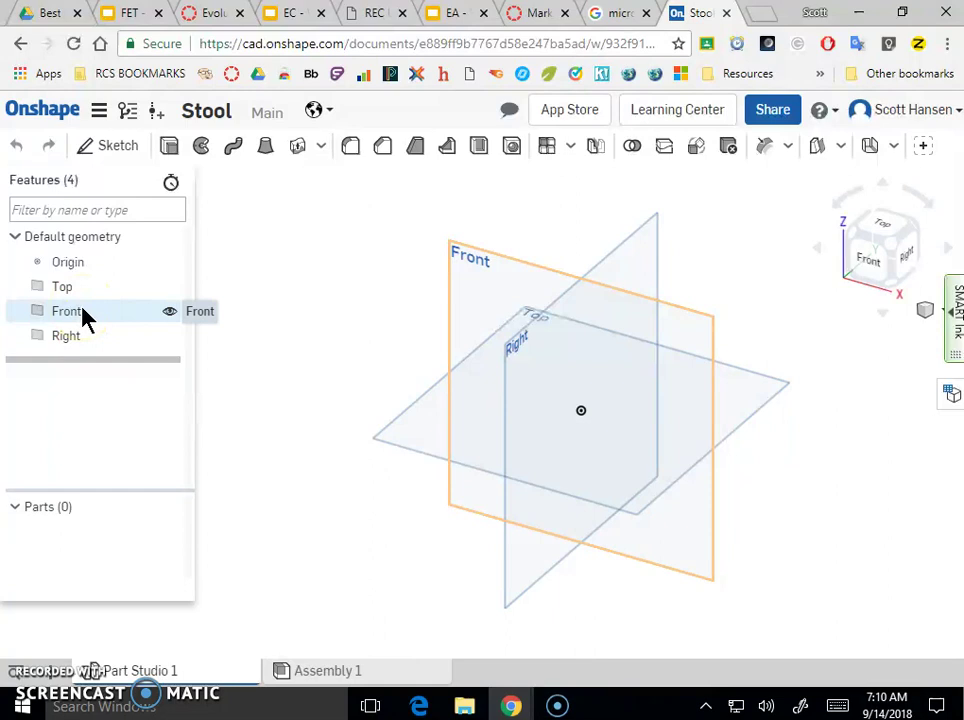
Examine the Front, Top and Right default planes from the front, from the side and from freely rotated angles.
left_click(413, 258)
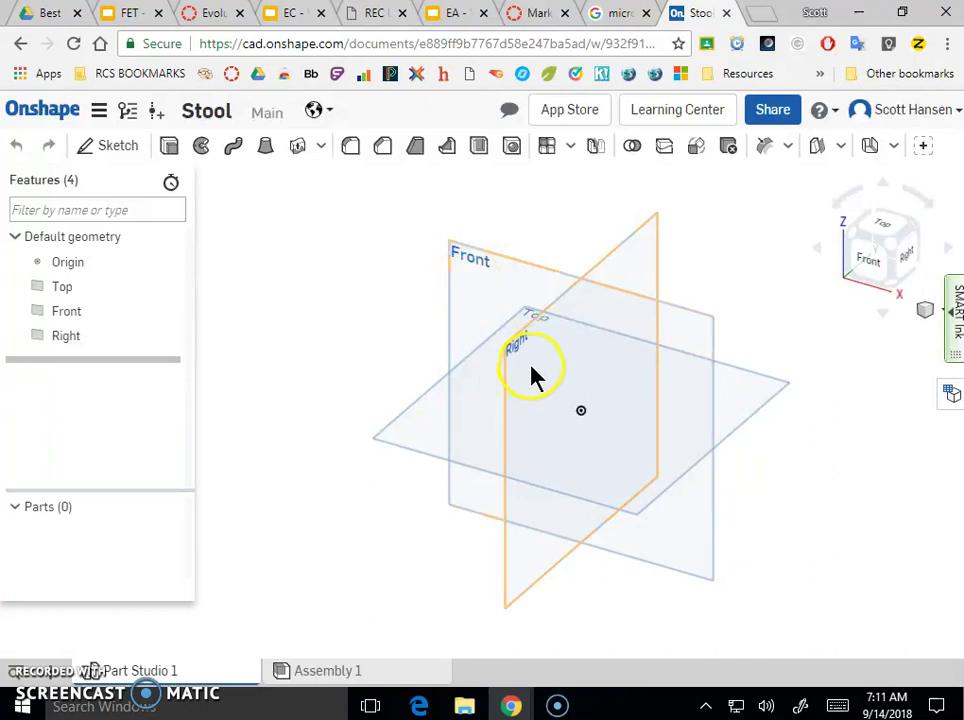
left_click(880, 264)
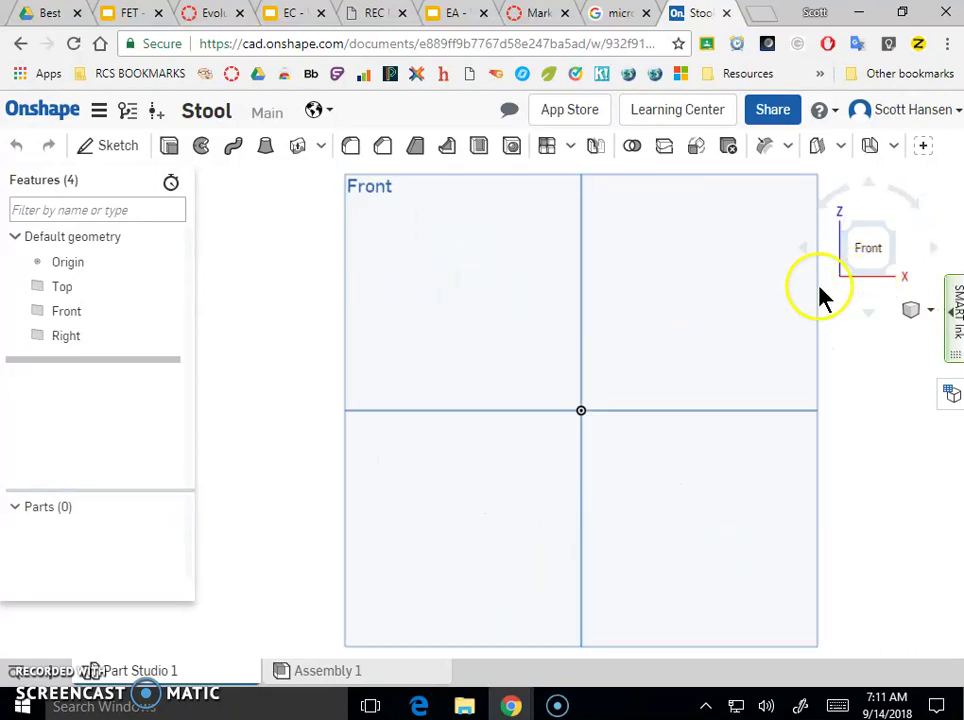
left_click(847, 262)
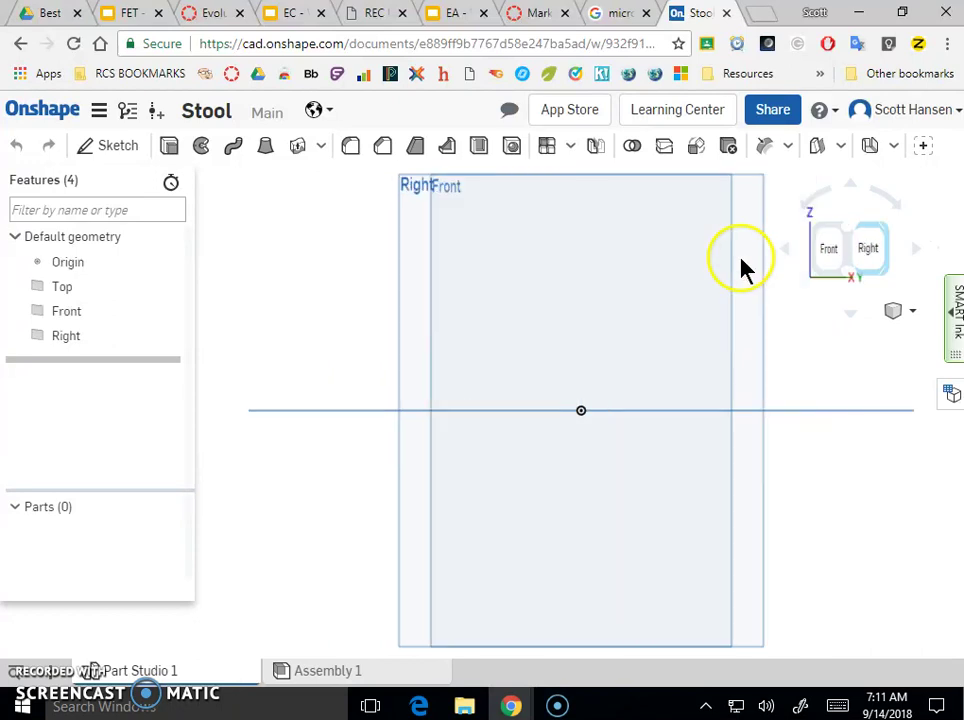
right_click_drag(821, 324, 825, 330)
right_click_drag(678, 278, 727, 314)
right_click_drag(655, 385, 633, 486)
right_click(633, 486)
left_click(419, 379)
mouse_move(725, 400)
right_mouse_down()
mouse_move(693, 394)
mouse_move(710, 394)
right_mouse_up()
left_click_drag(626, 338, 695, 400)
left_click_drag(575, 289, 888, 557)
left_click(686, 409)
scroll(686, 409, "down", 5)
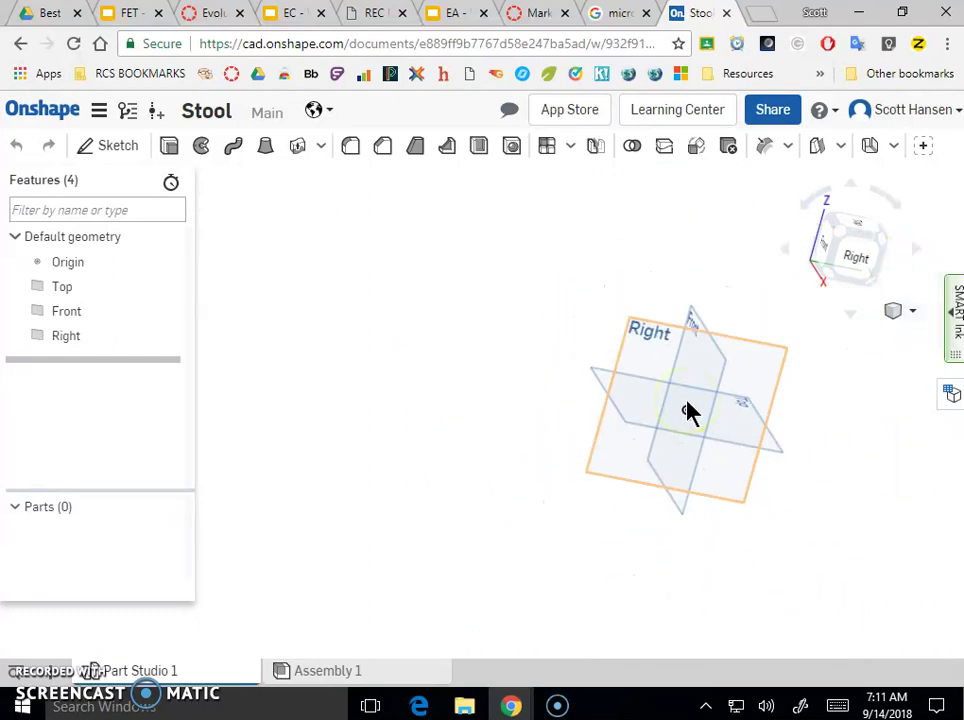
right_click_drag(805, 405, 636, 398)
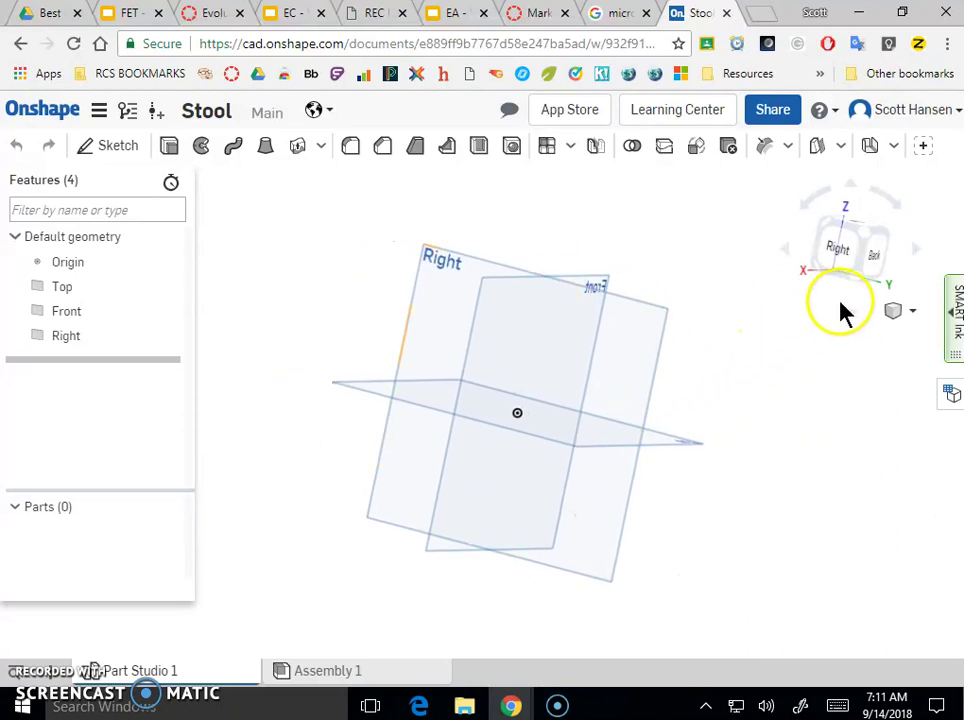
View the default planes in isometric, dimetric and trimetric orientation.
left_click(899, 315)
left_click(839, 352)
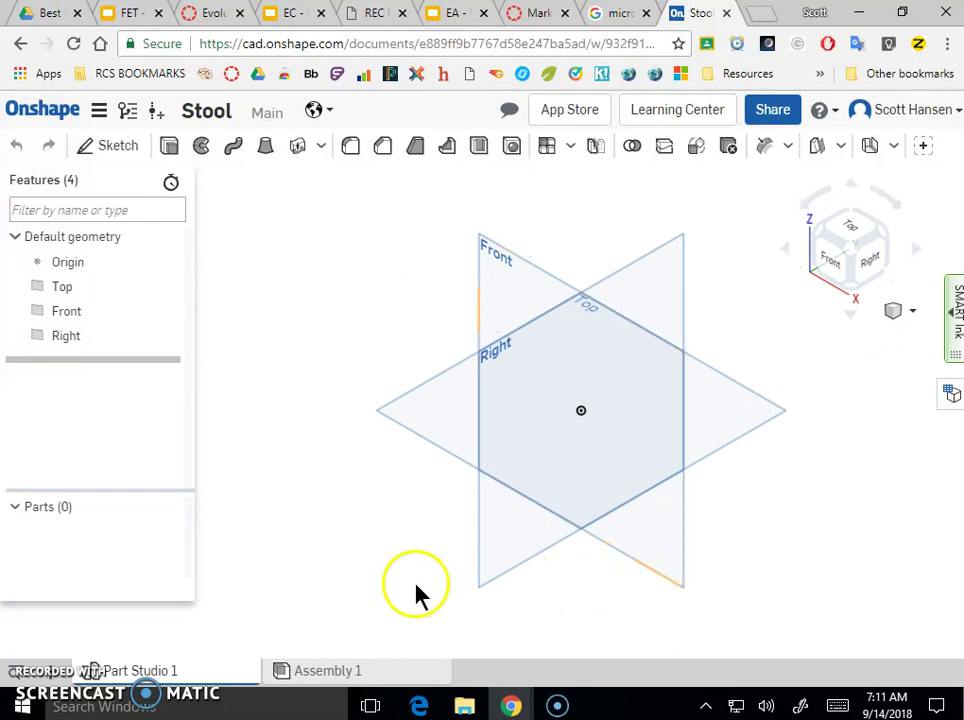
left_click(896, 311)
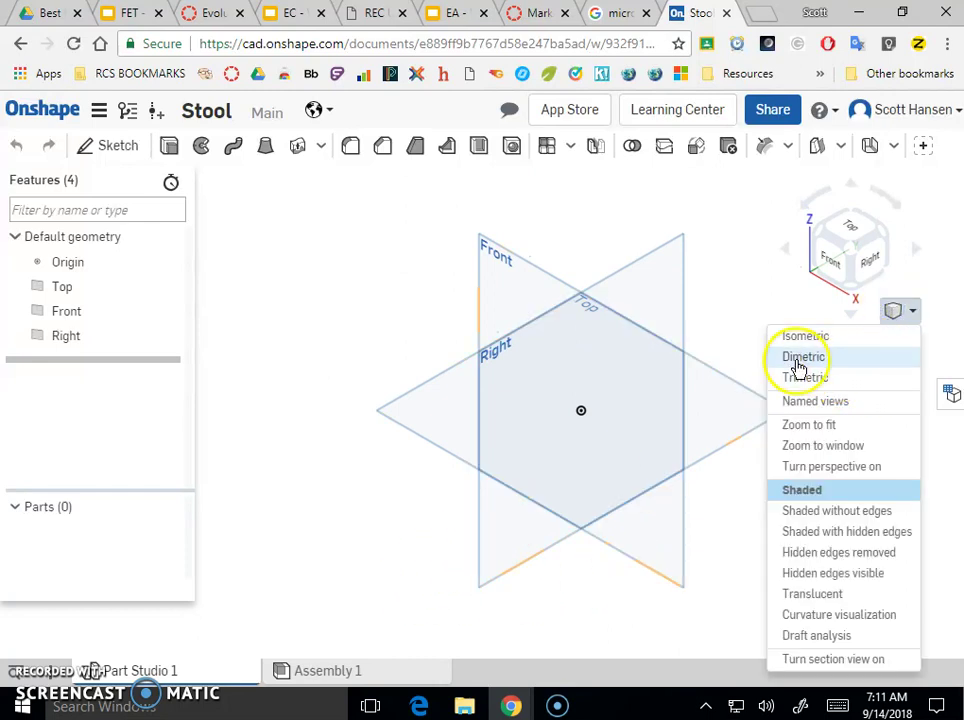
left_click(800, 357)
left_click(893, 312)
left_click(826, 378)
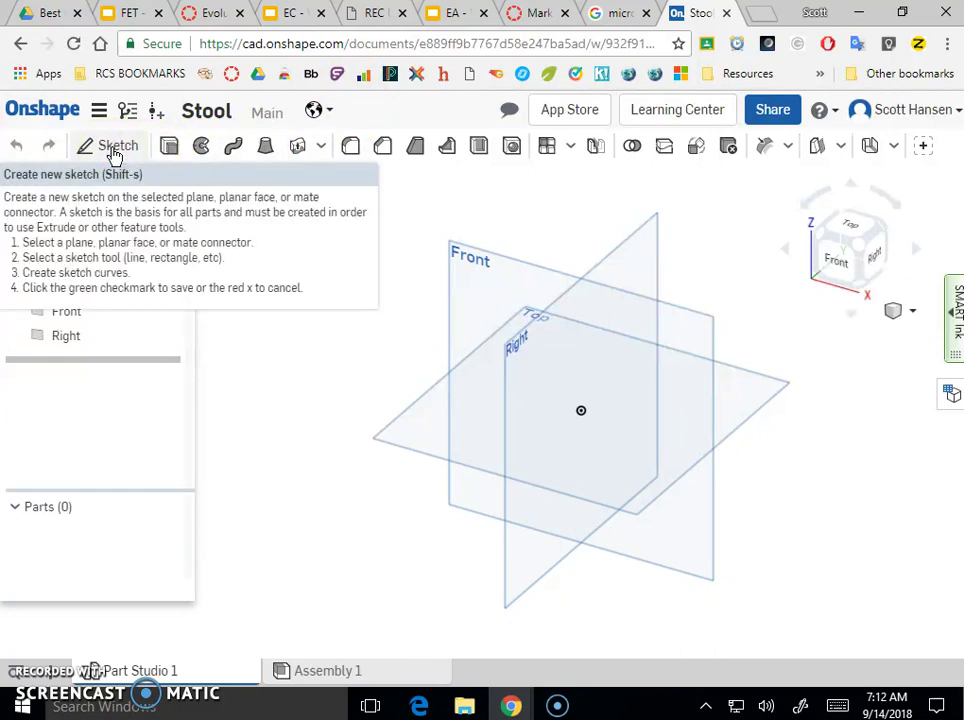
Start a new sketch on the Top plane and view it straight from above.
left_click(117, 148)
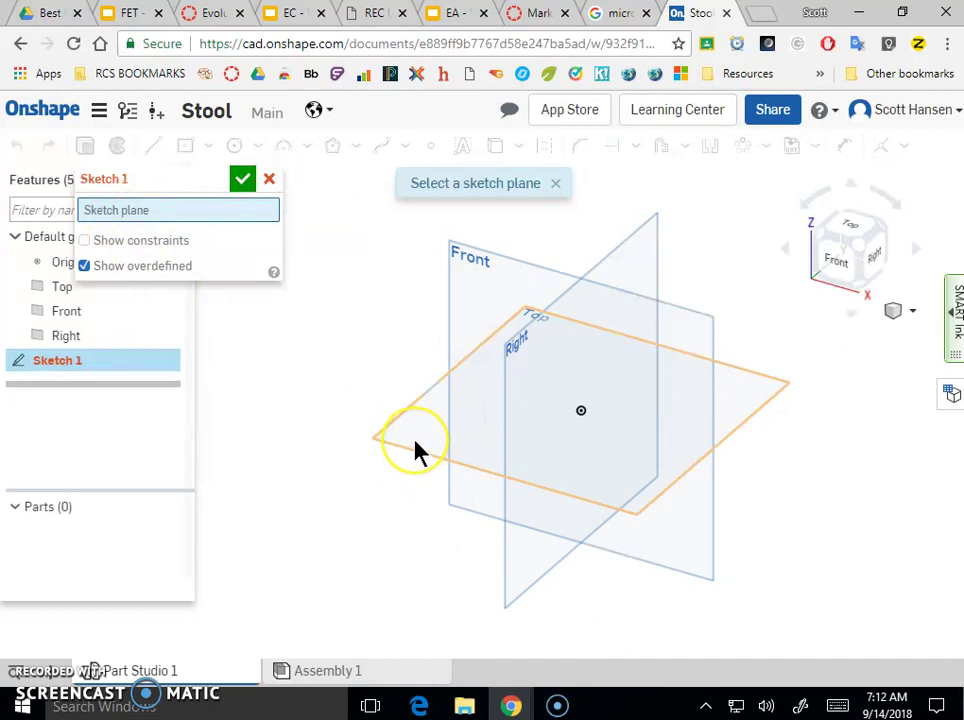
left_click(417, 450)
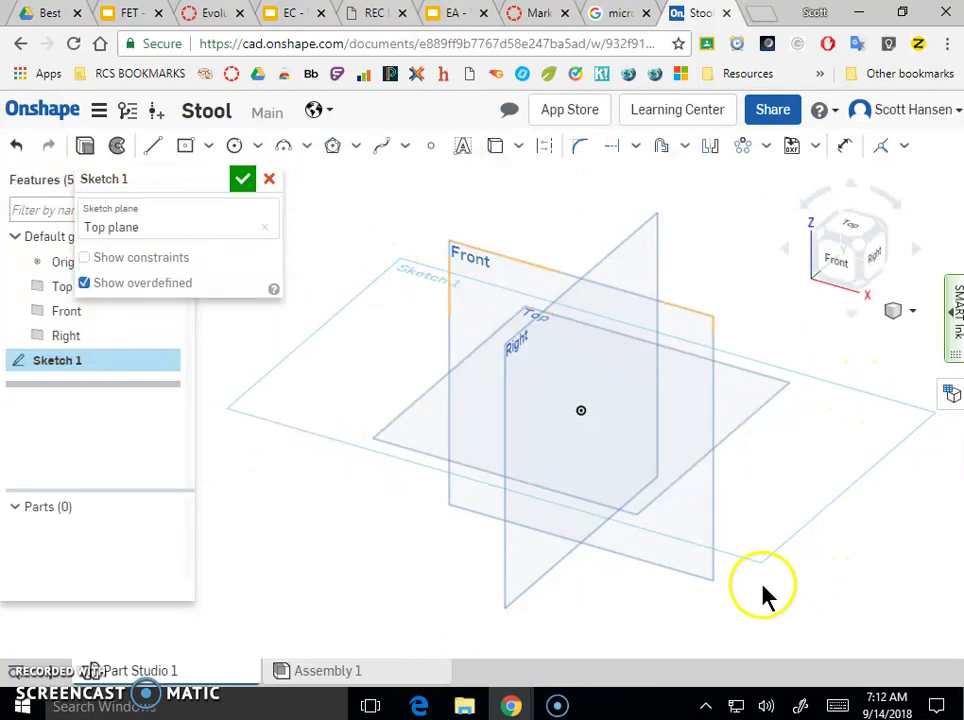
left_click(848, 230)
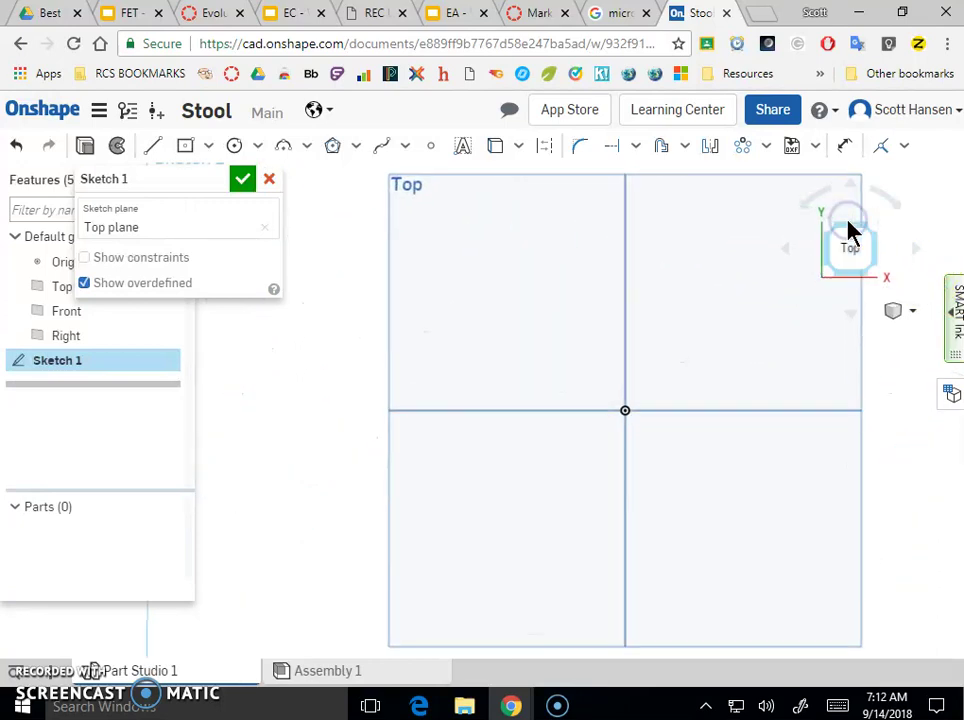
scroll(630, 375, "down", 3)
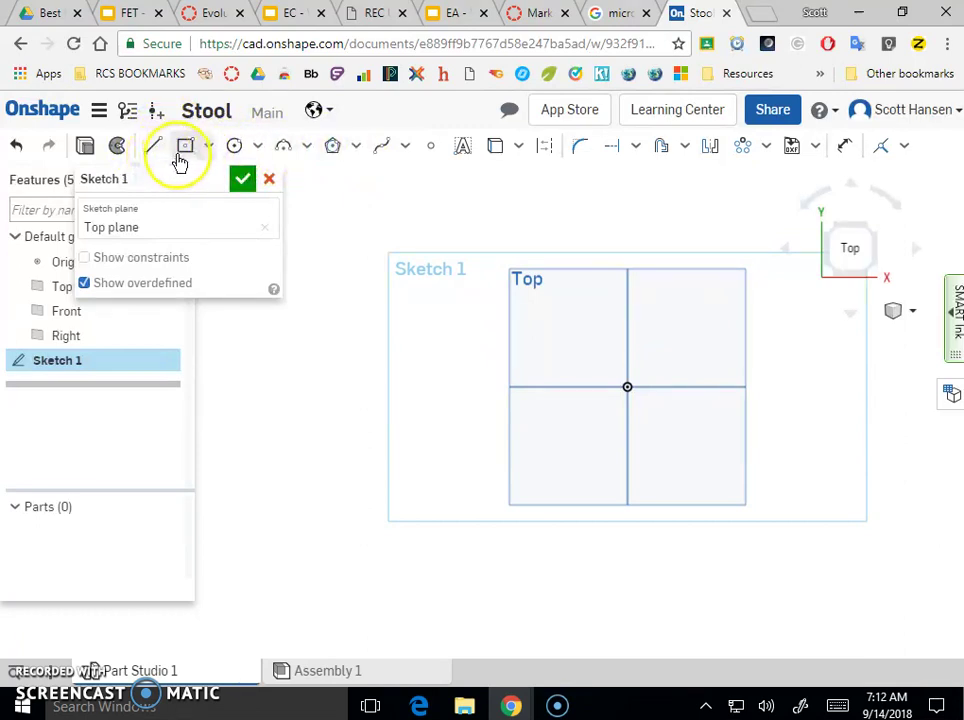
left_click(318, 150)
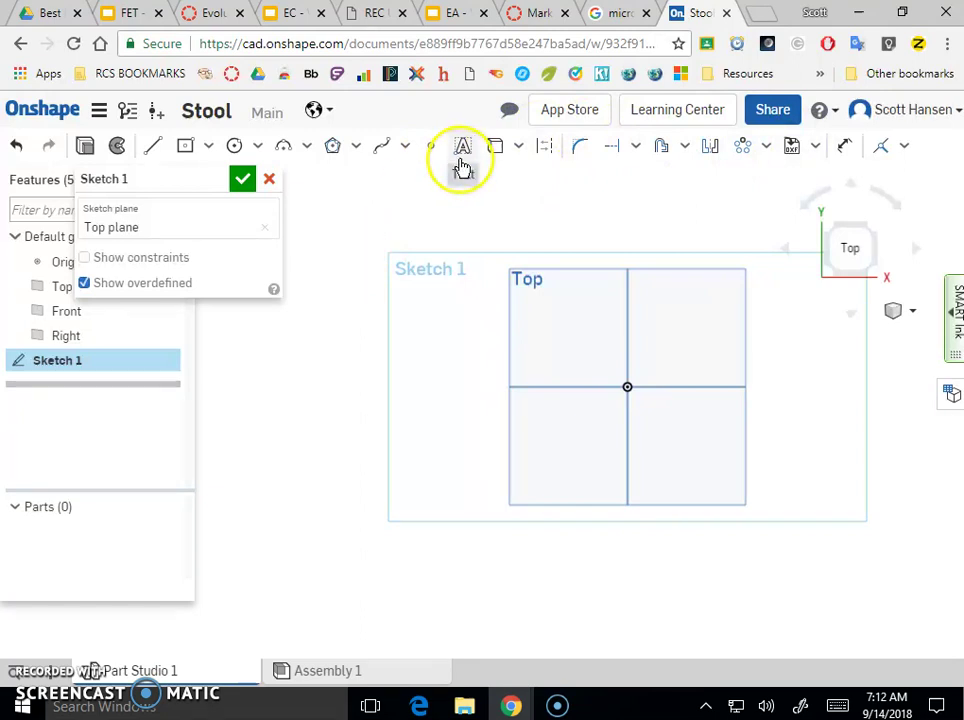
Draw a center-point rectangle about 16.8 by 13.8 in from the origin and pull its corner out to about 19.4 in high.
left_click(186, 147)
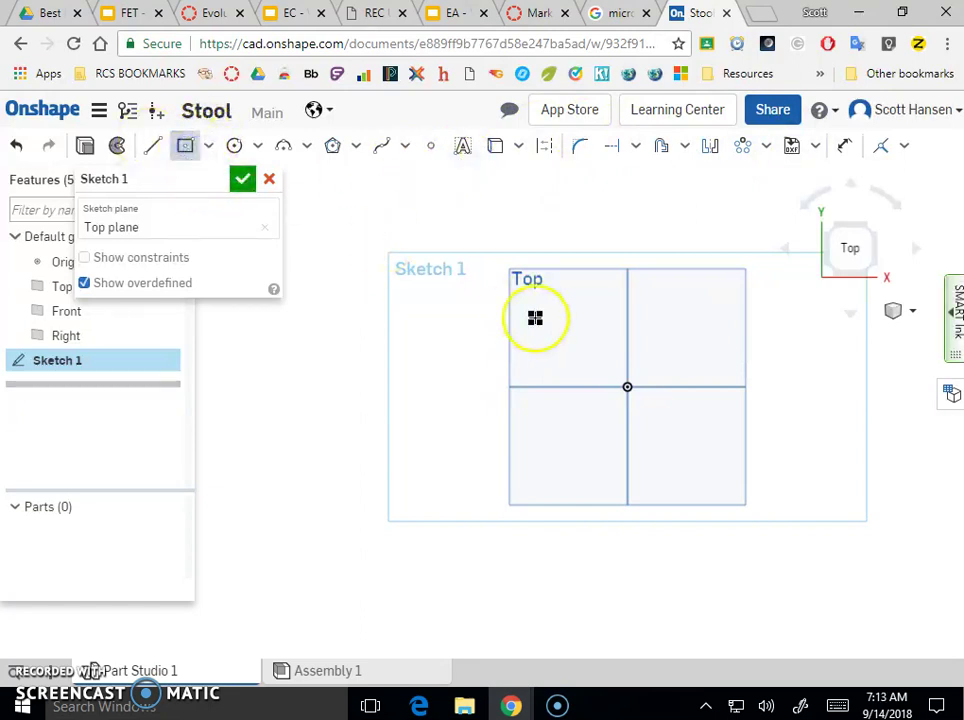
left_click(627, 386)
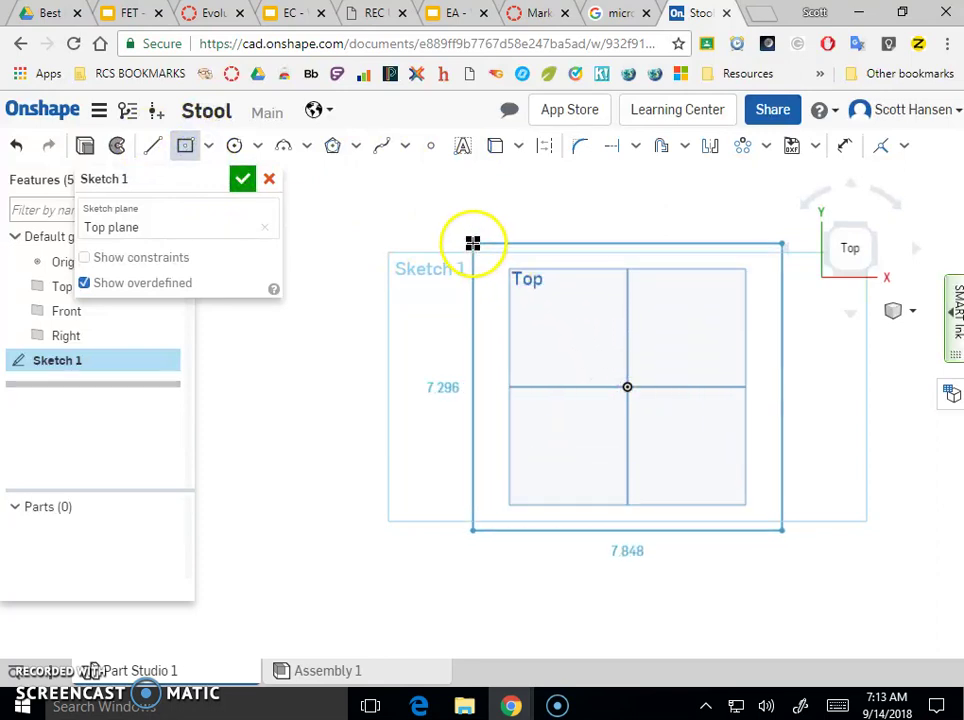
scroll(448, 226, "down", 5)
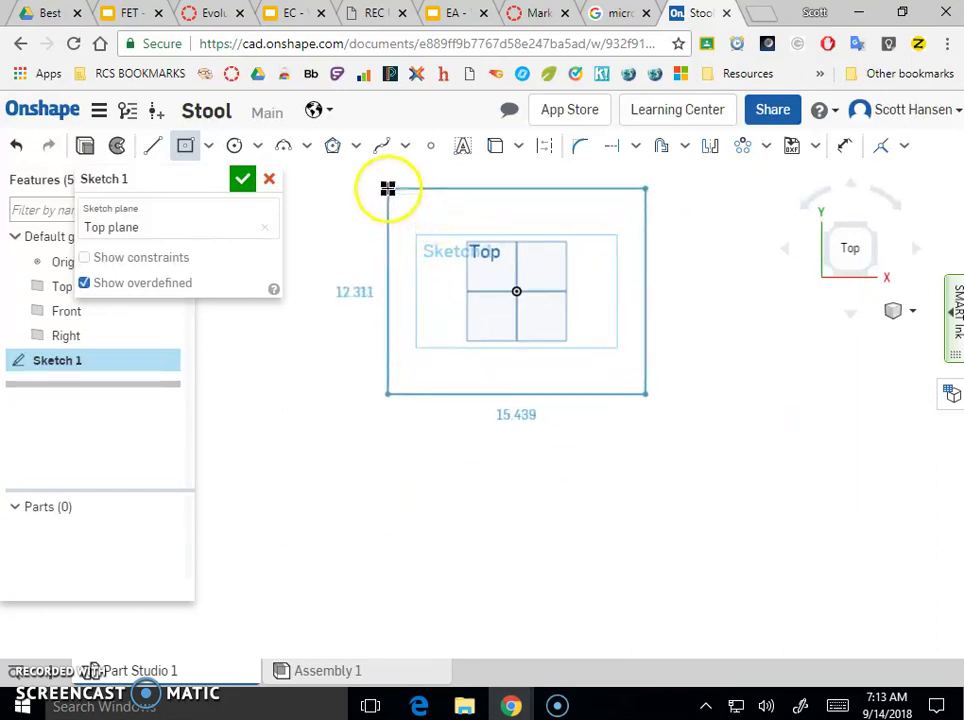
left_click(377, 178)
scroll(478, 316, "down", 3)
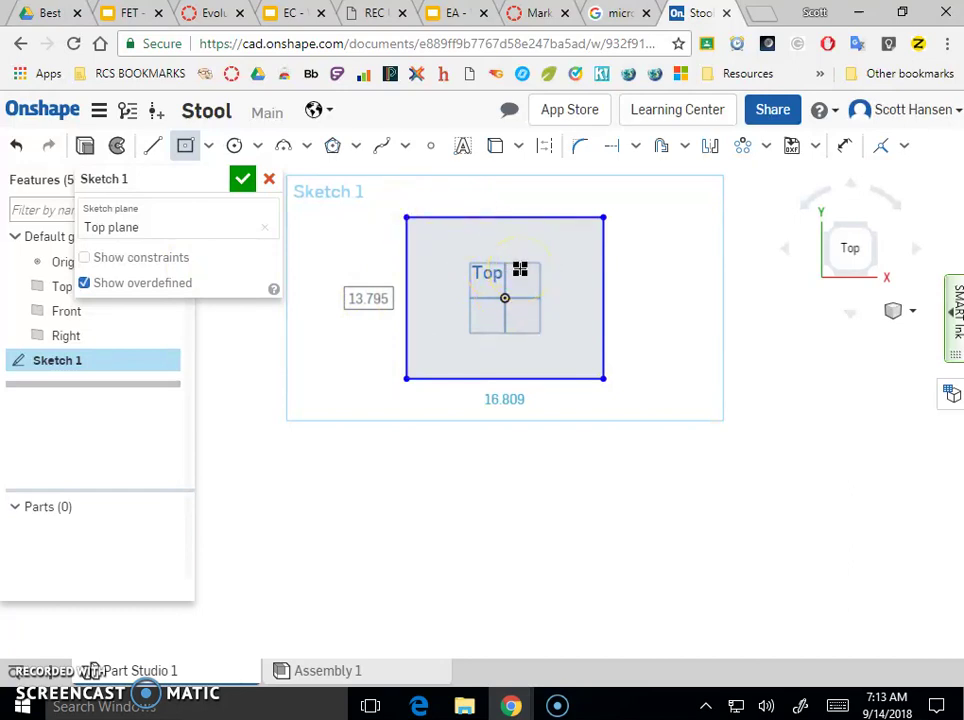
scroll(516, 295, "down", 1)
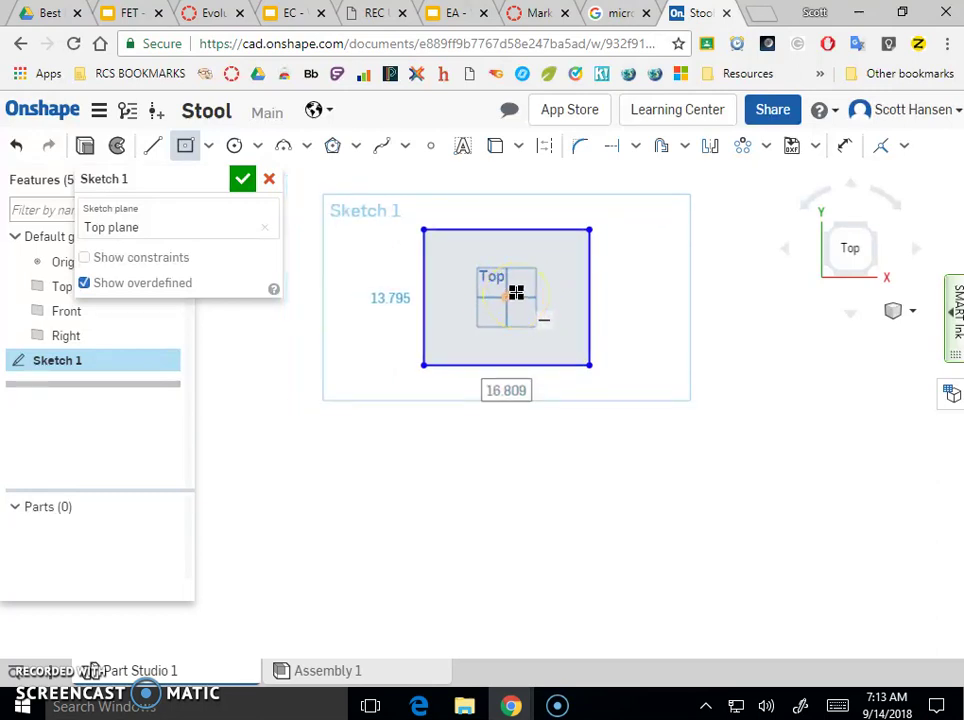
left_click(524, 273)
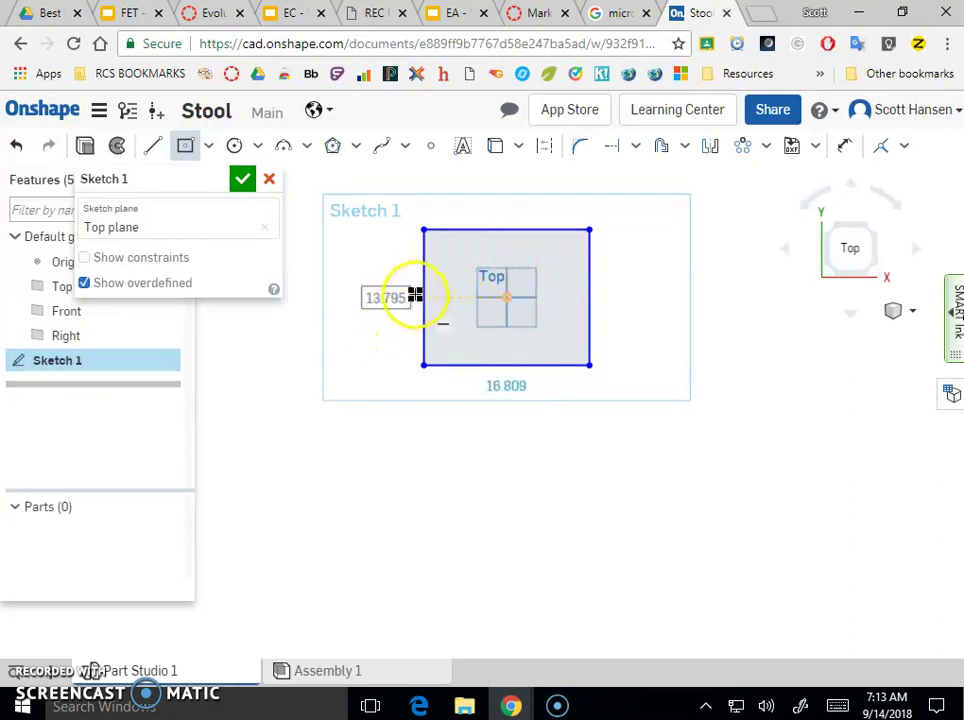
key("Escape")
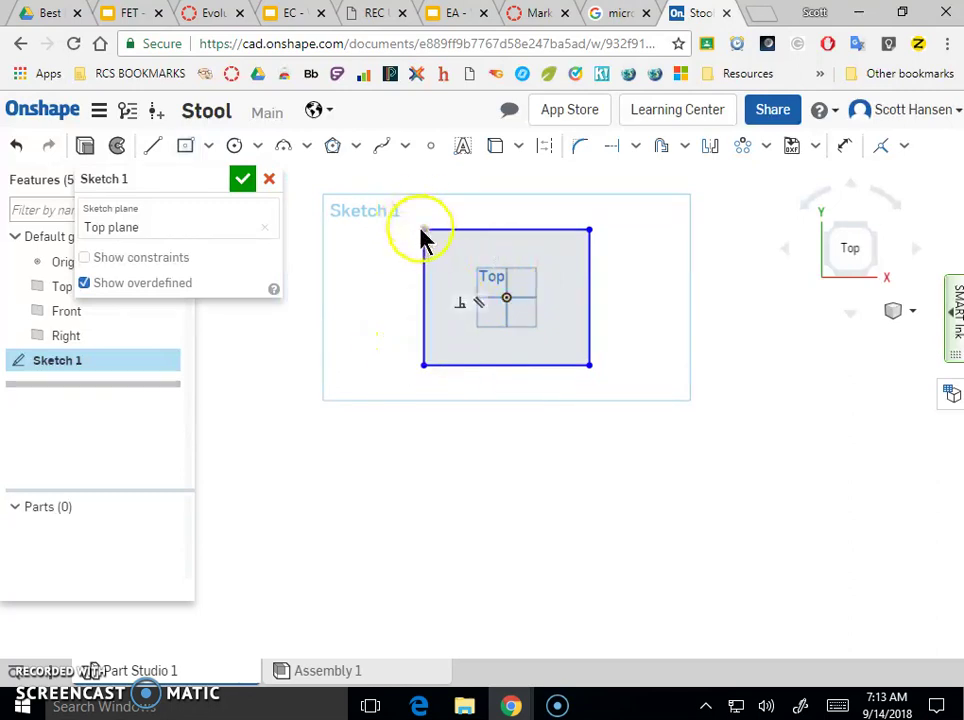
mouse_move(422, 235)
left_mouse_down()
mouse_move(418, 210)
mouse_move(385, 224)
mouse_move(368, 275)
mouse_move(432, 238)
mouse_move(469, 235)
mouse_move(415, 222)
mouse_move(416, 205)
mouse_move(405, 207)
mouse_move(415, 213)
left_mouse_up()
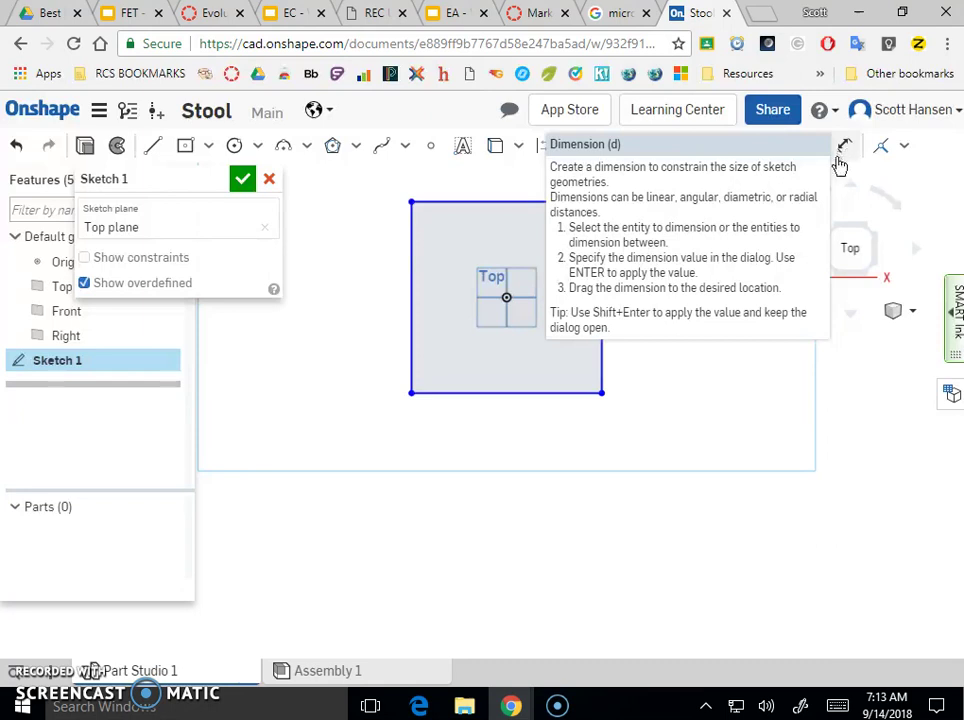
Dimension the rectangle's height and width as 15 in each.
left_click(840, 157)
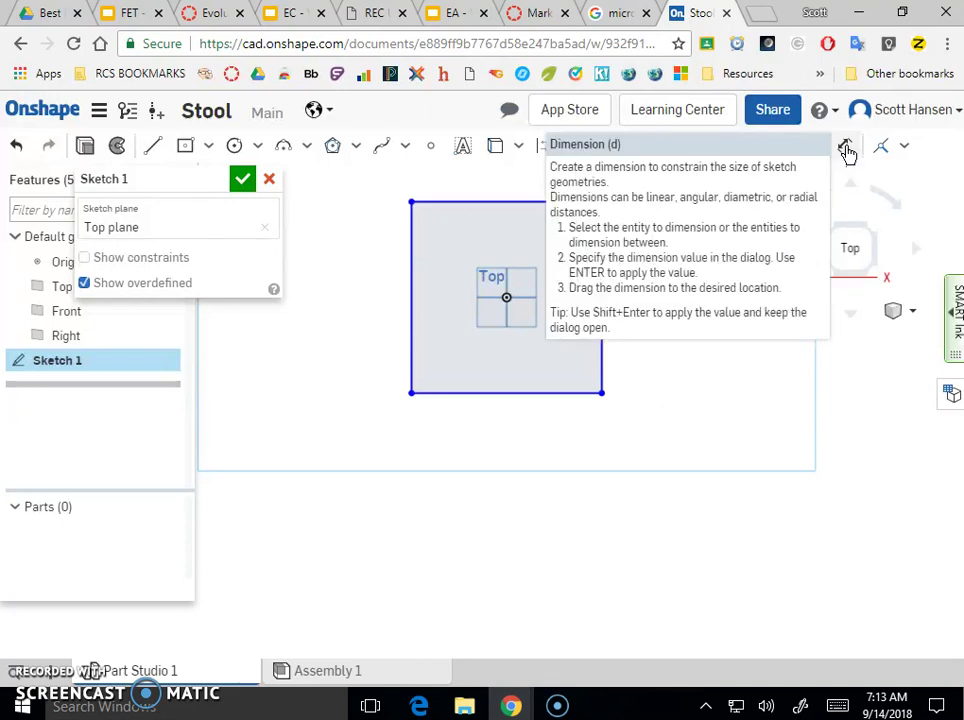
left_click(846, 147)
left_click_drag(441, 340, 342, 308)
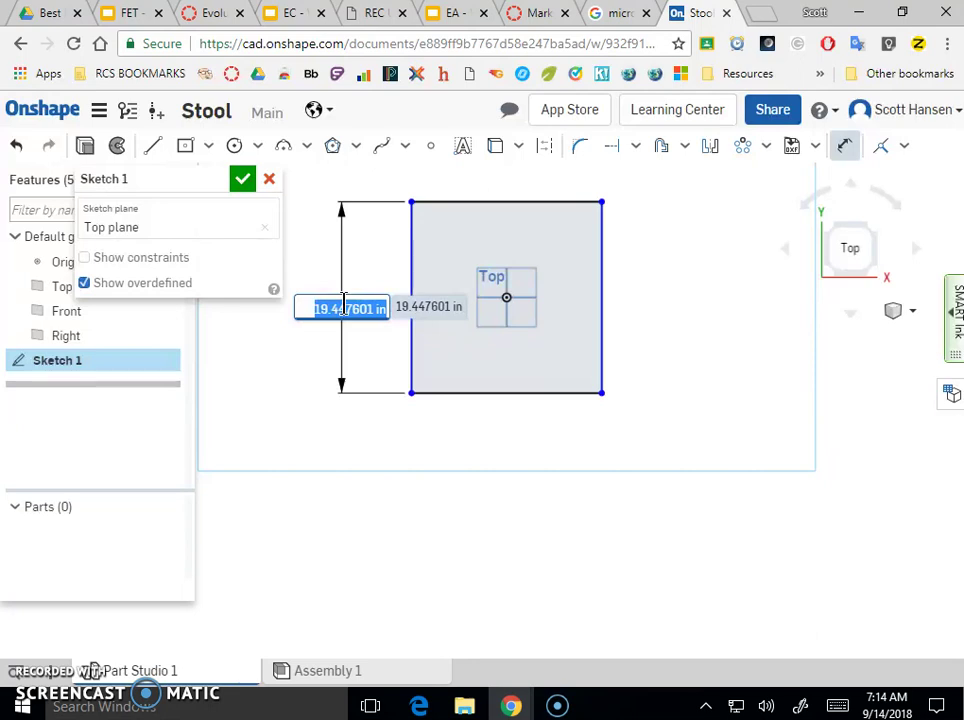
type("15")
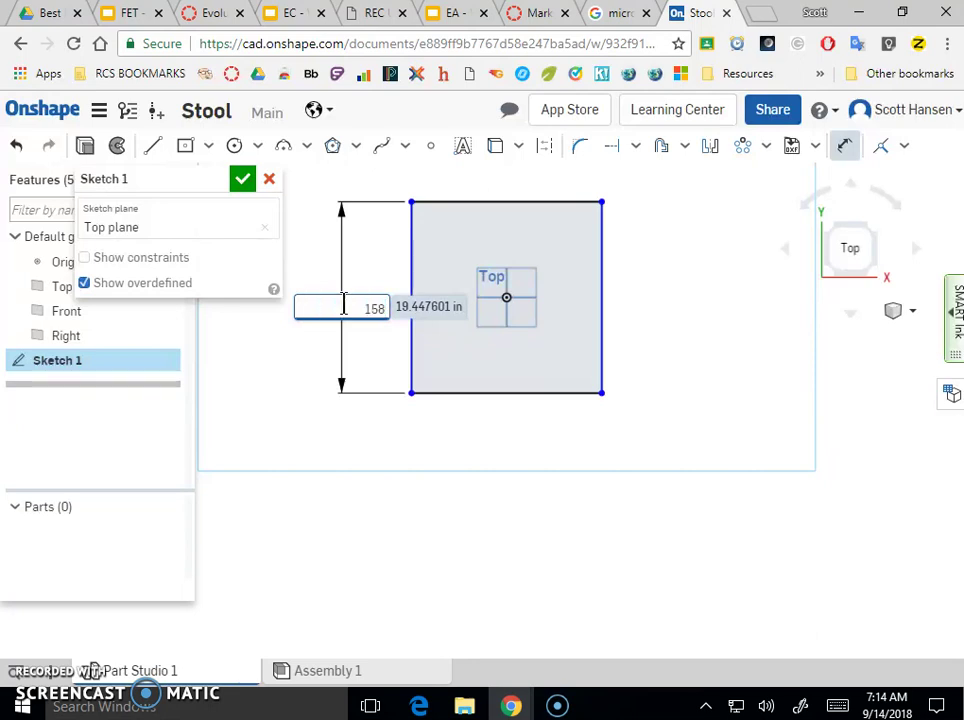
key("Return")
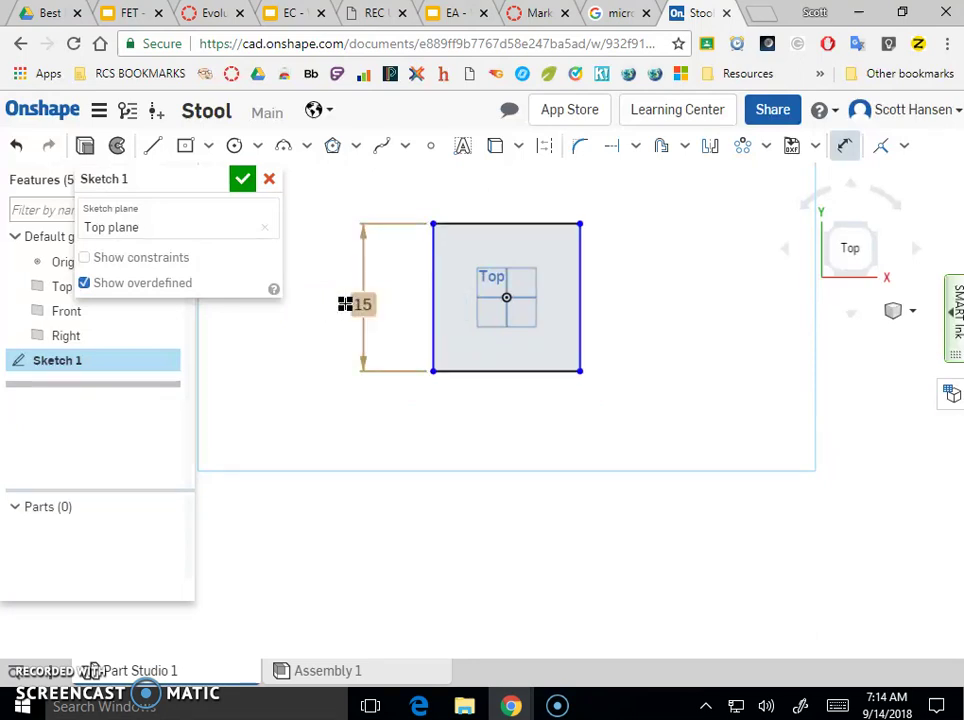
left_click(518, 377)
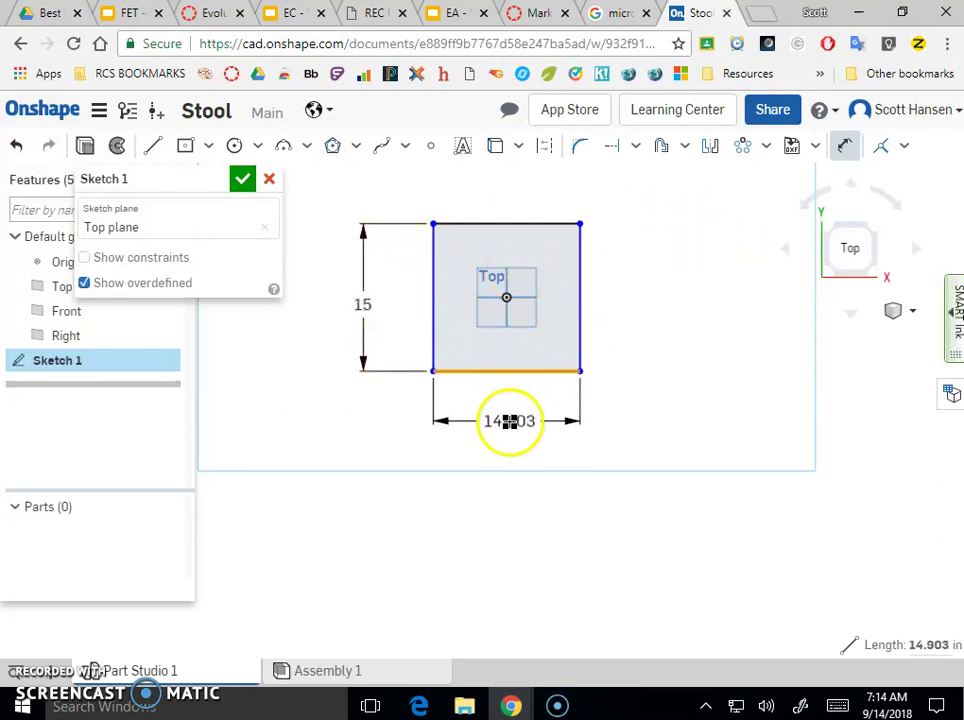
left_click(506, 424)
type("15")
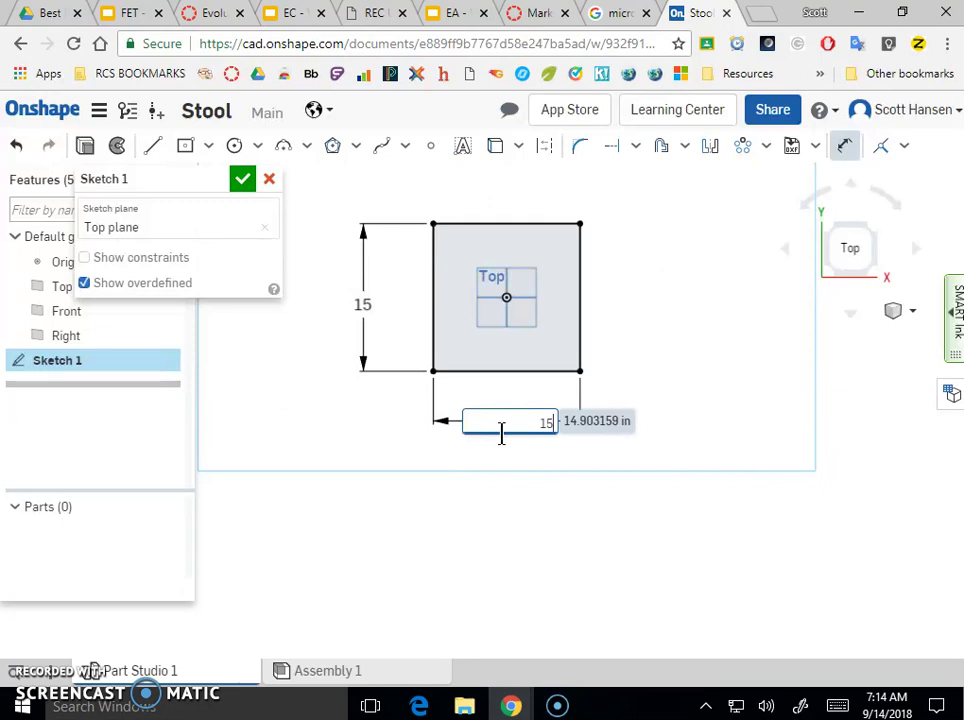
key("Return")
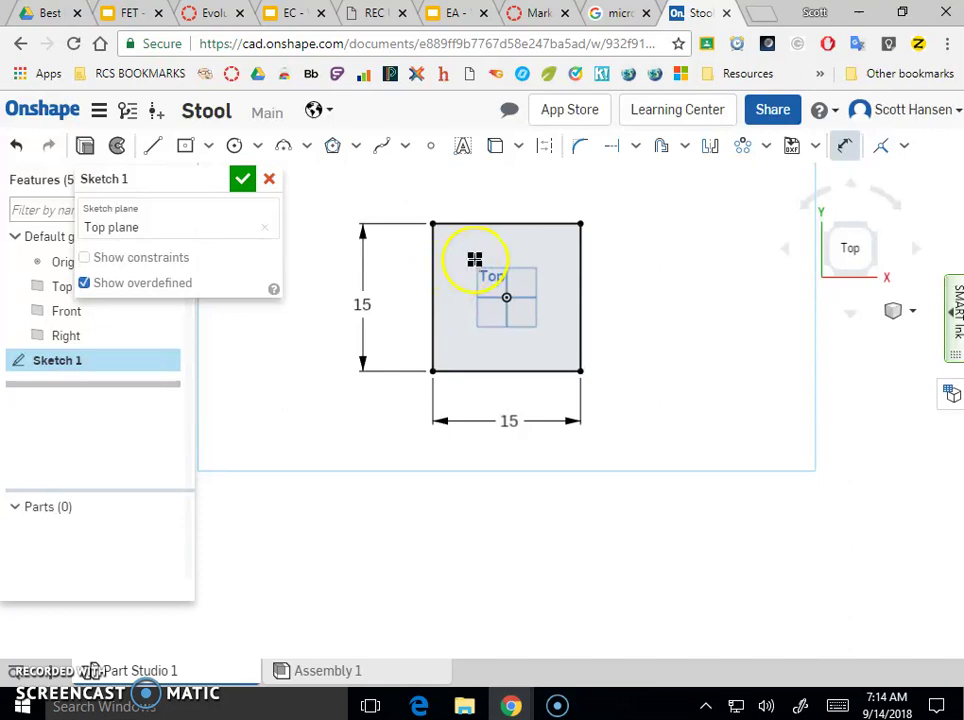
Draw a corner rectangle about 3.9 by 2.8 in inside the seat square, starting from its upper-left corner.
scroll(464, 261, "up", 2)
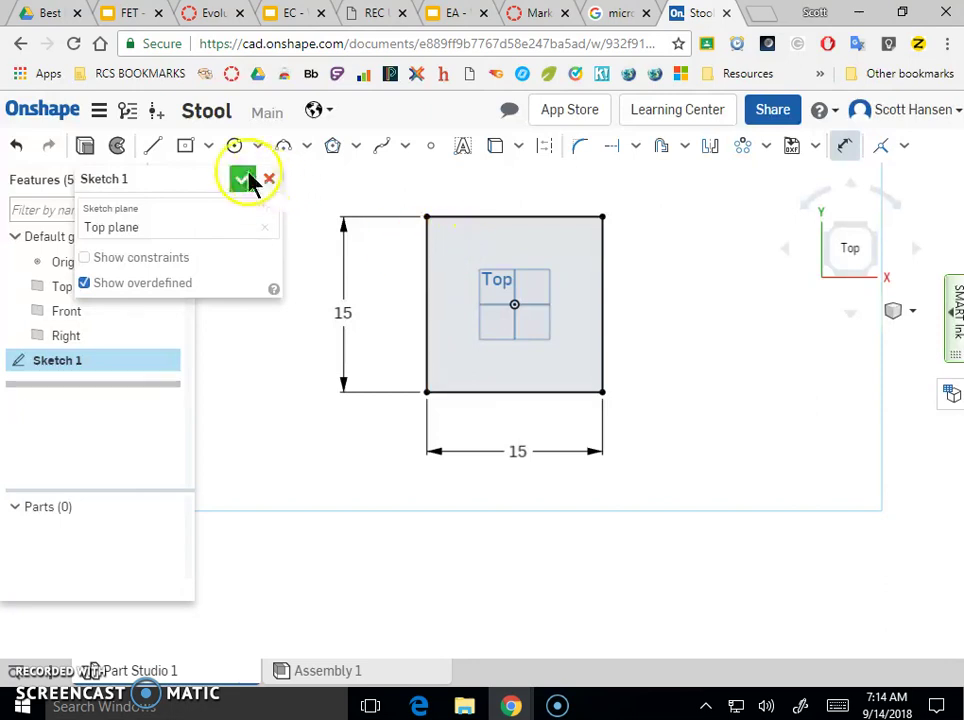
left_click(186, 148)
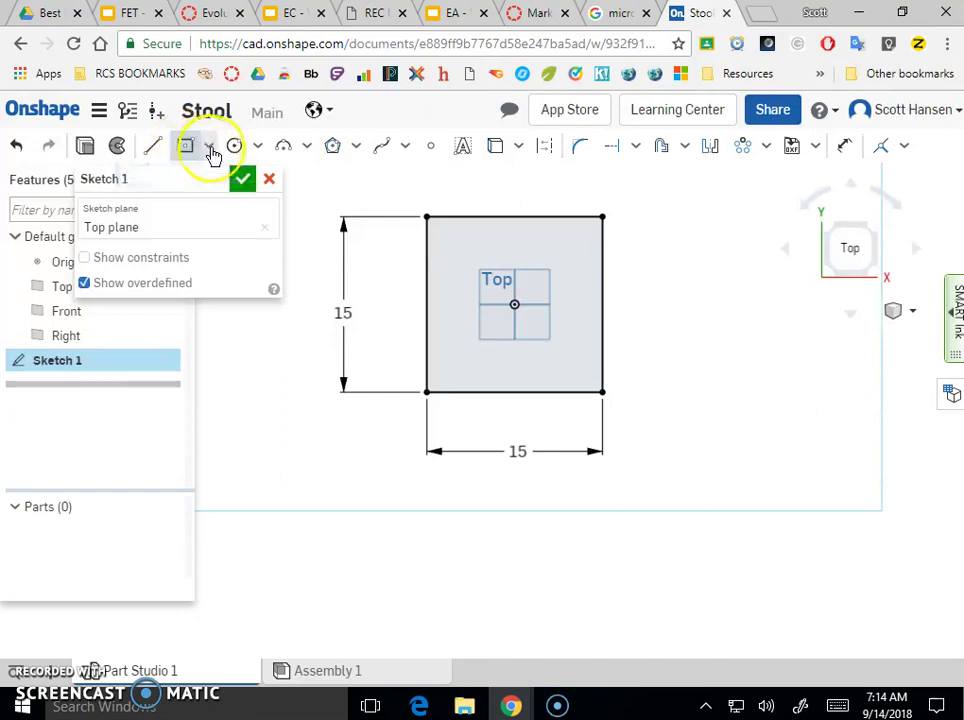
left_click(210, 148)
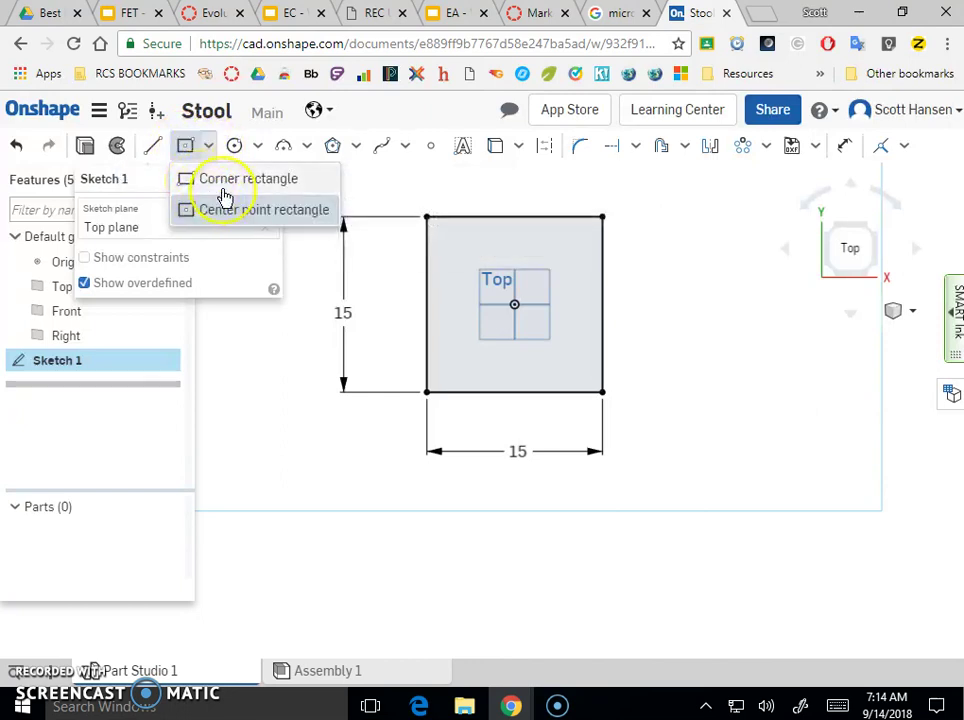
left_click(229, 190)
left_click(425, 216)
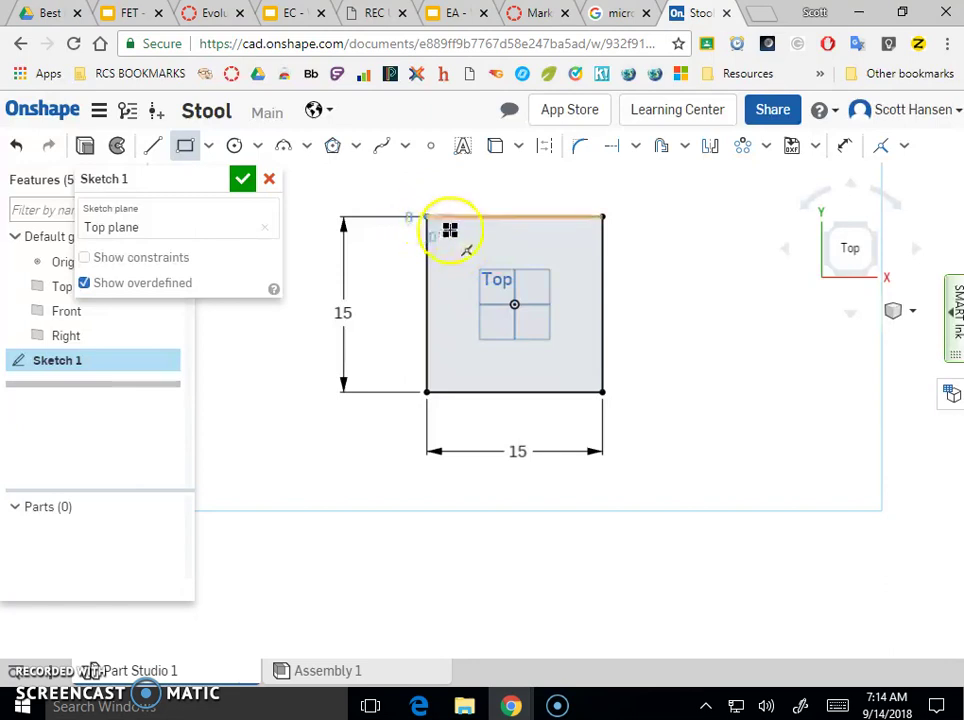
left_click(471, 251)
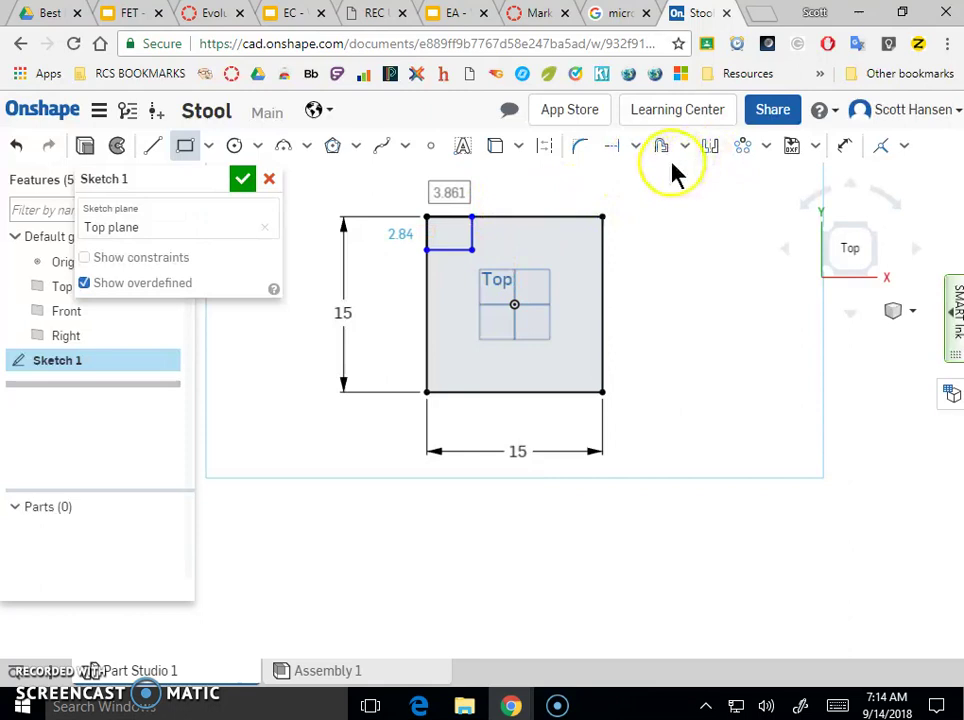
Dimension the small corner rectangle's height as 1.5 in and its width as 3.5 in.
left_click(844, 145)
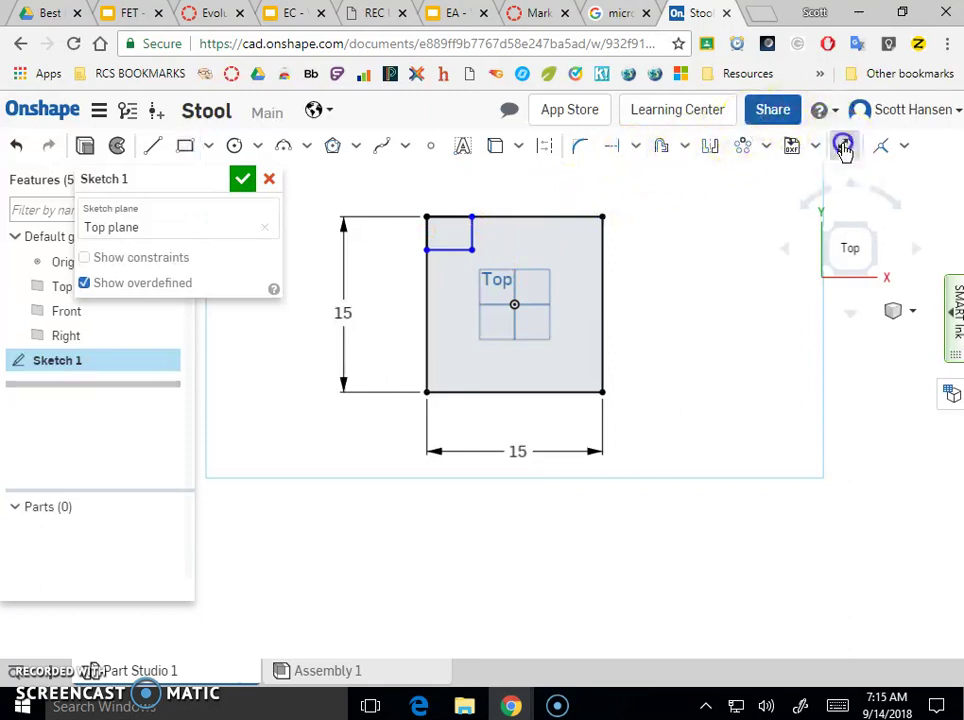
left_click(471, 231)
left_click(506, 236)
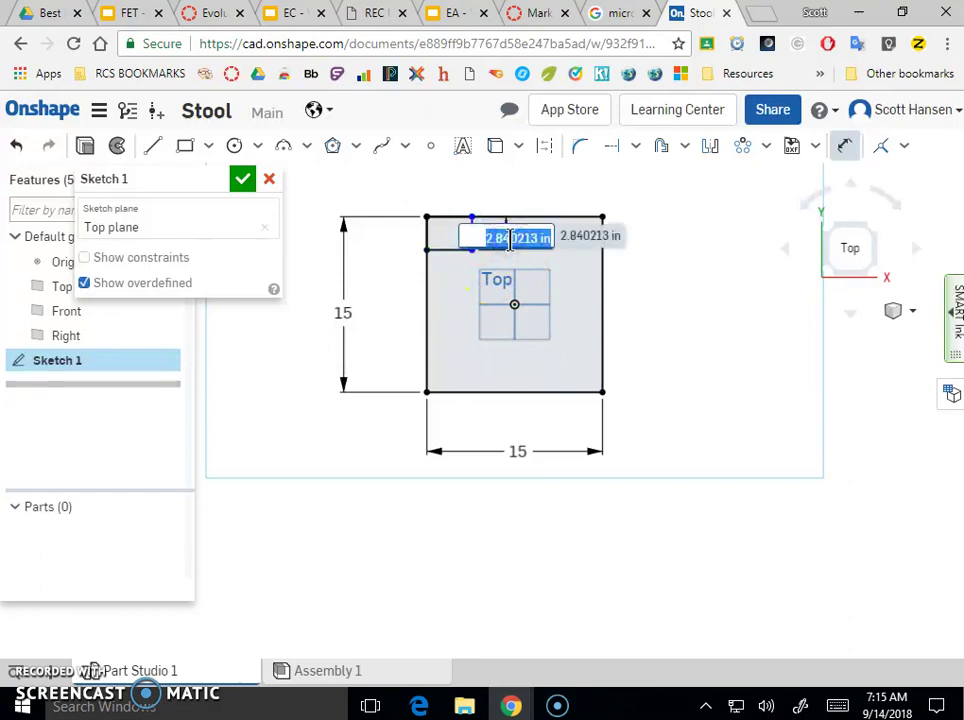
type("1.5")
key("Return")
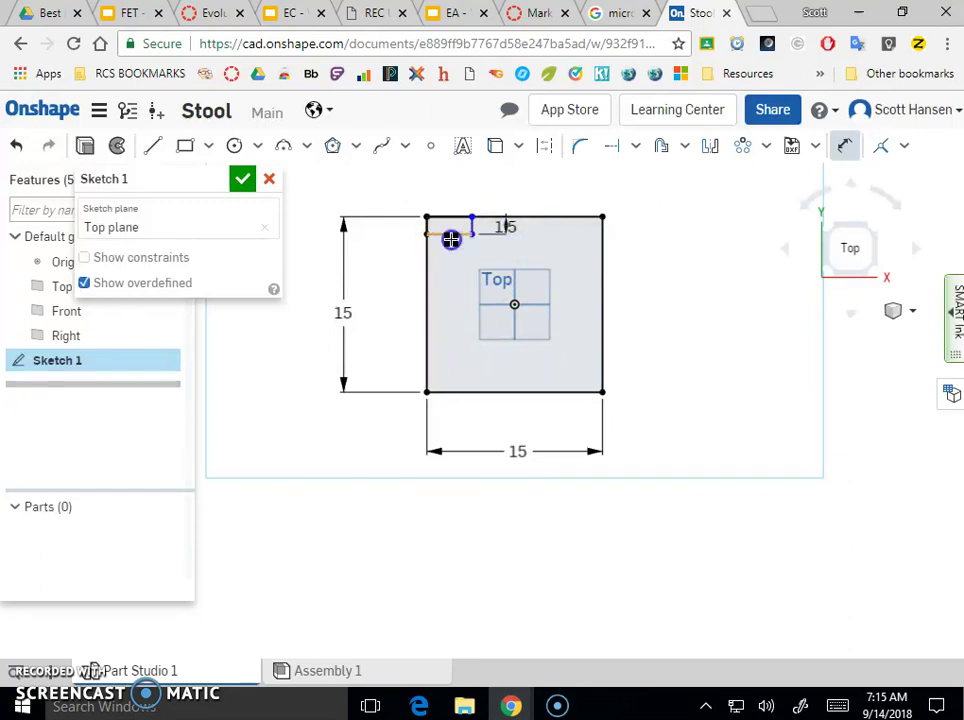
left_click(450, 233)
left_click(462, 245)
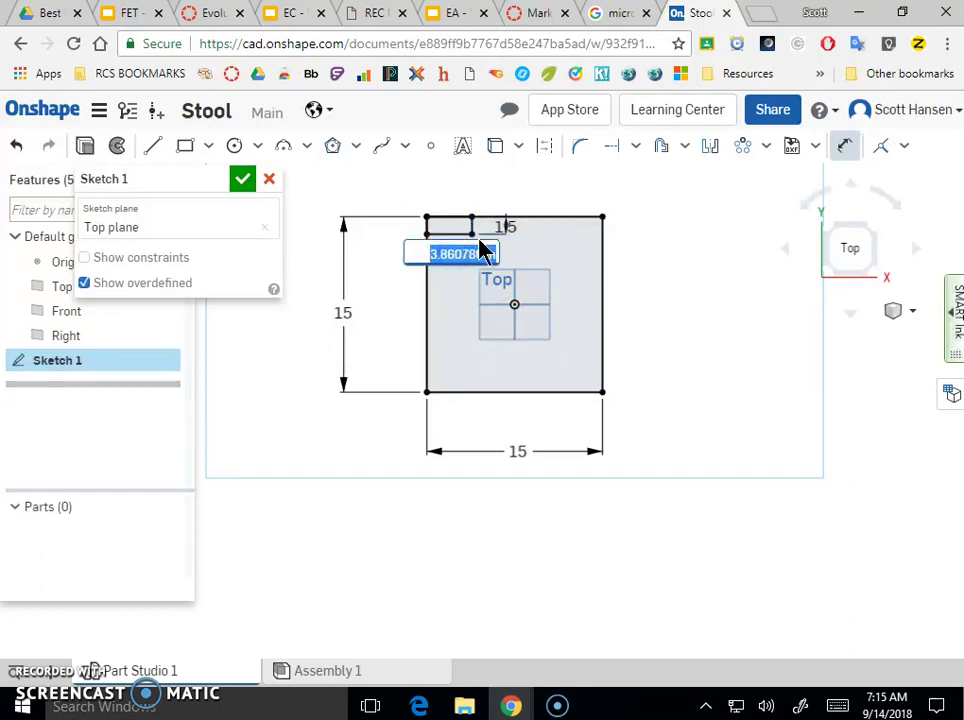
type("3.5")
key("Return")
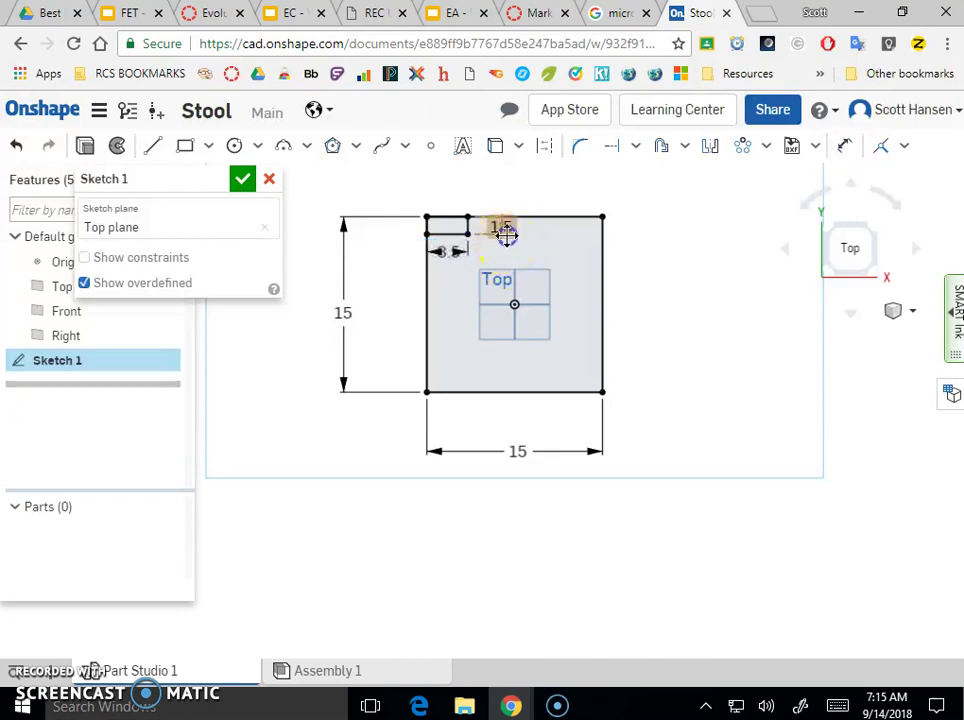
Set the small corner rectangle's height to 1.75 in.
left_click(507, 233)
key("Return")
left_click(456, 252)
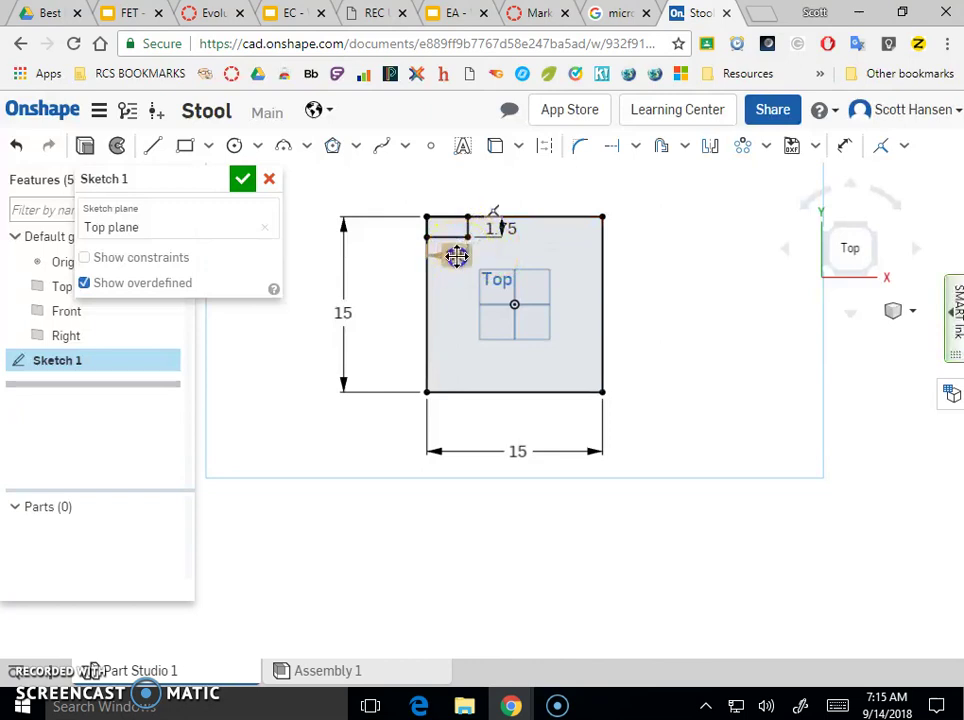
mouse_move(450, 236)
left_mouse_down()
mouse_move(456, 241)
mouse_move(441, 230)
mouse_move(458, 235)
left_mouse_up()
scroll(456, 236, "up", 3)
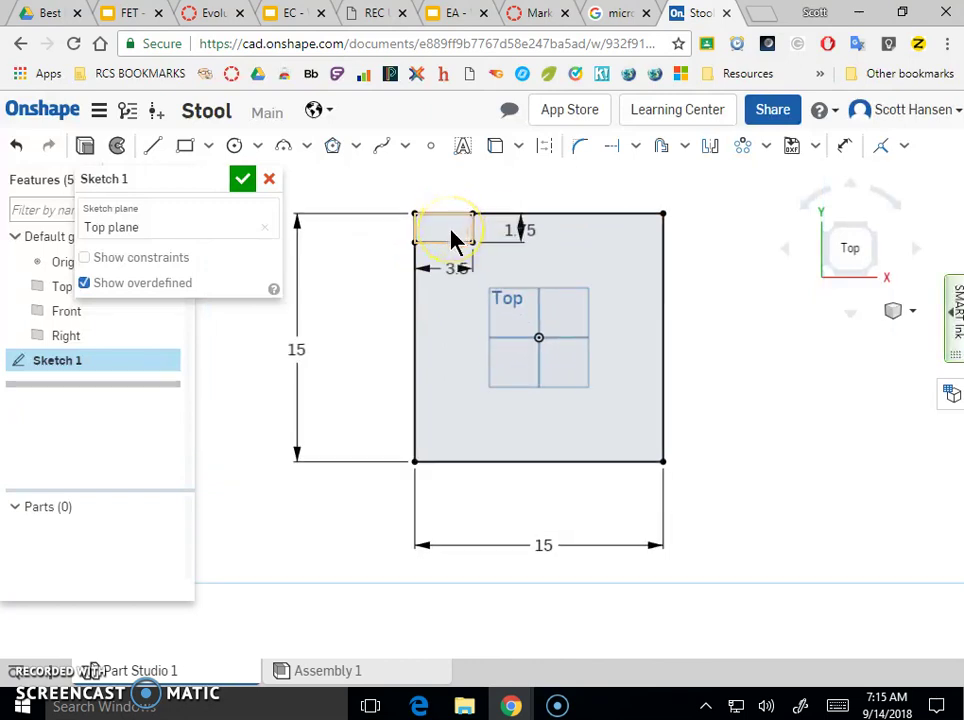
mouse_move(450, 232)
left_mouse_down()
mouse_move(536, 241)
mouse_move(450, 256)
mouse_move(462, 233)
left_mouse_up()
mouse_move(456, 236)
left_mouse_down()
mouse_move(620, 258)
mouse_move(637, 204)
mouse_move(676, 435)
mouse_move(527, 465)
left_mouse_up()
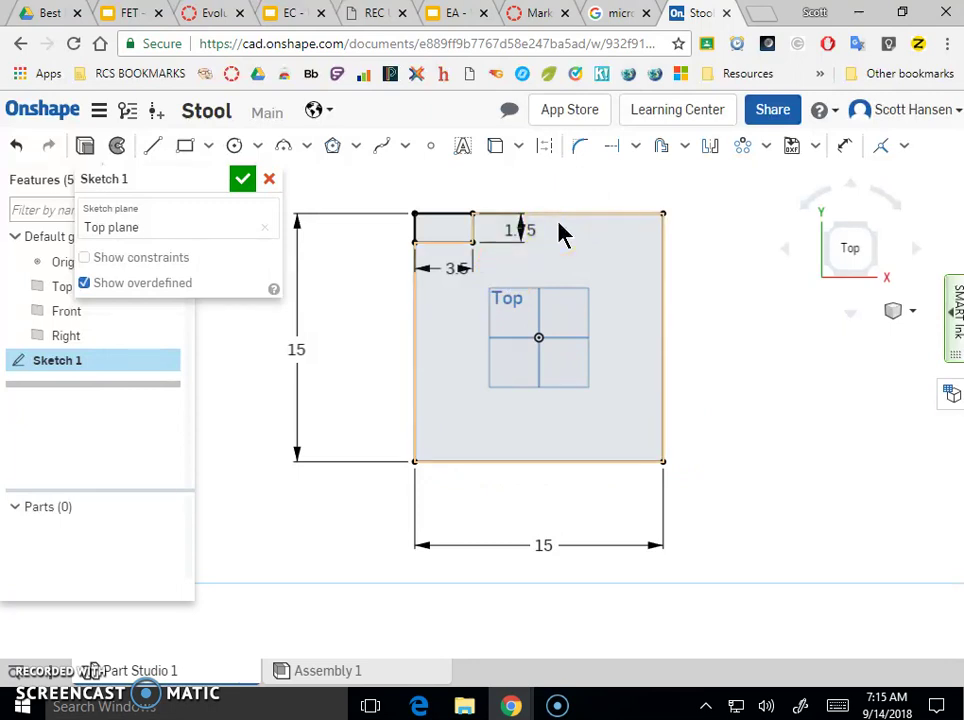
Mirror the two inner edges of the upper-left corner rectangle across the Right plane to the upper-right corner.
left_click(710, 152)
left_click(710, 152)
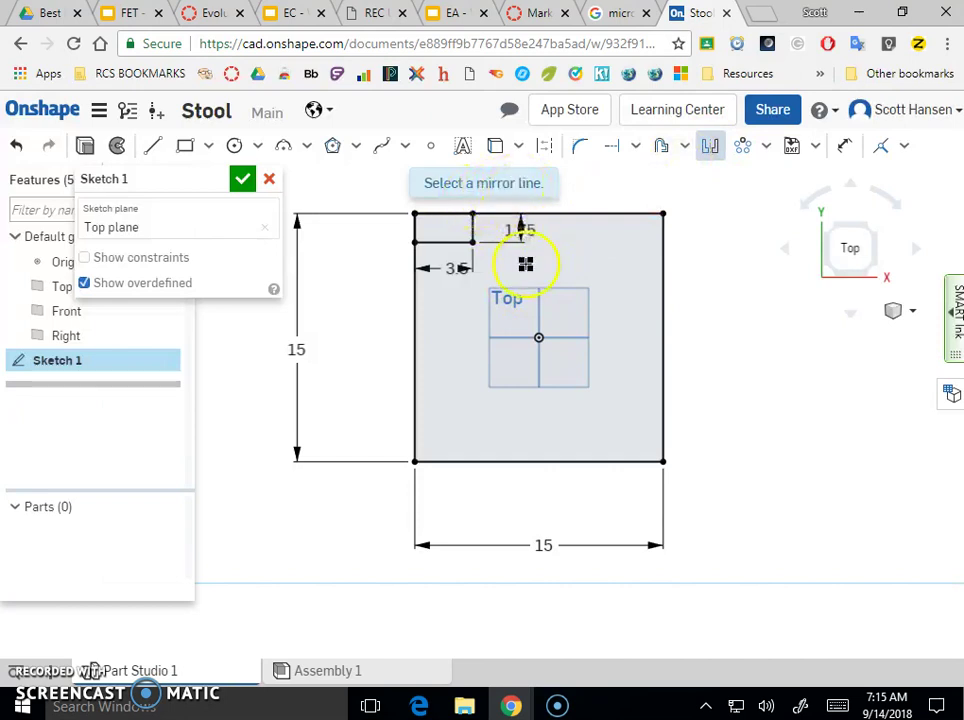
left_click(540, 318)
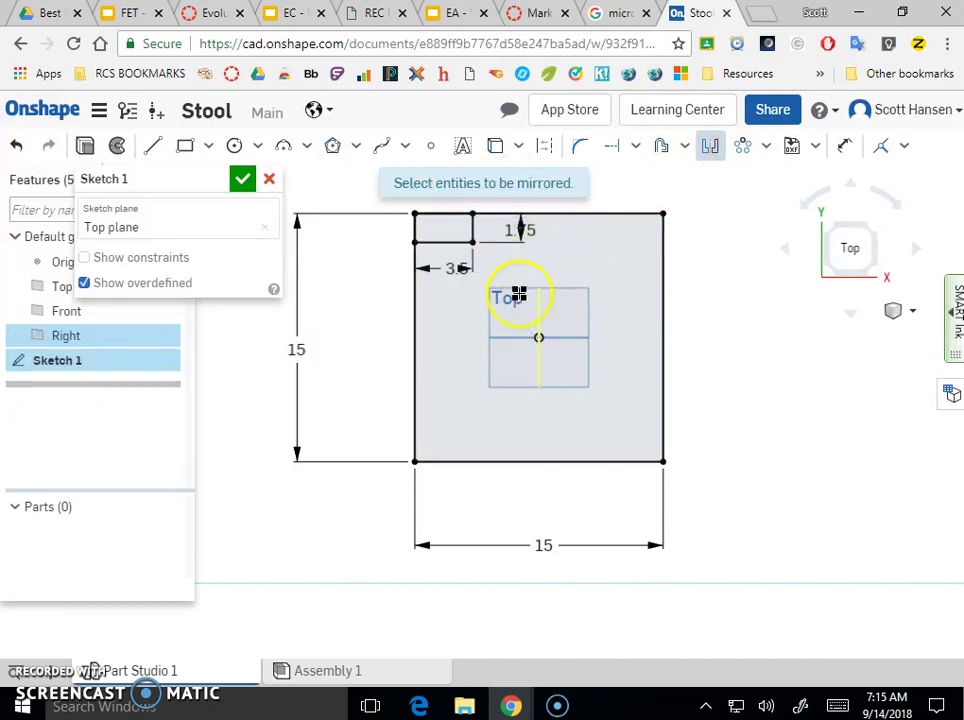
left_click(476, 231)
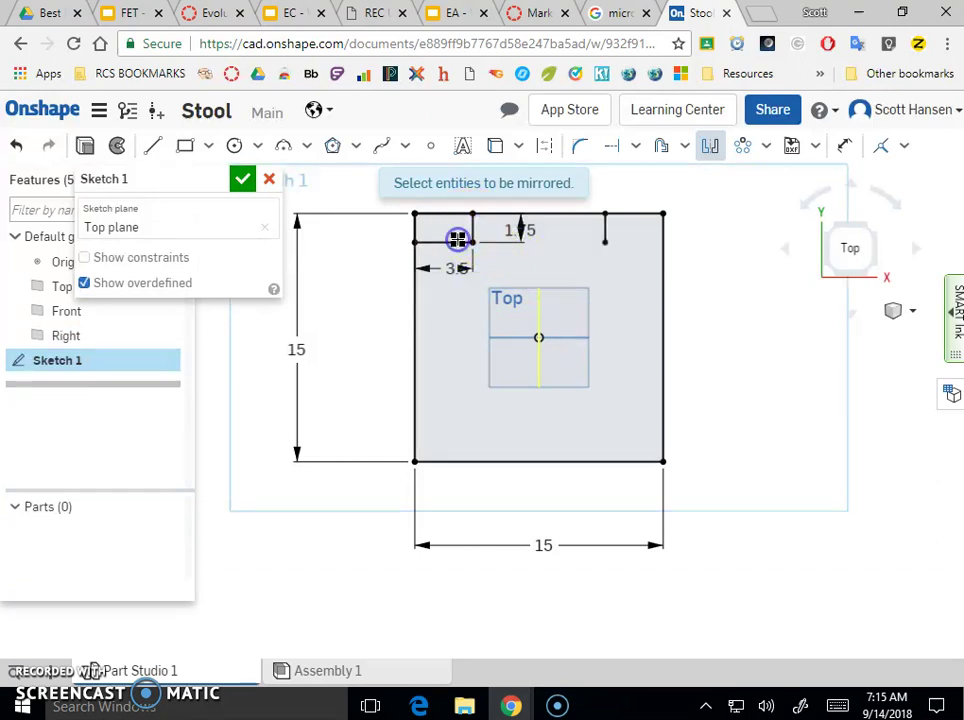
left_click(457, 240)
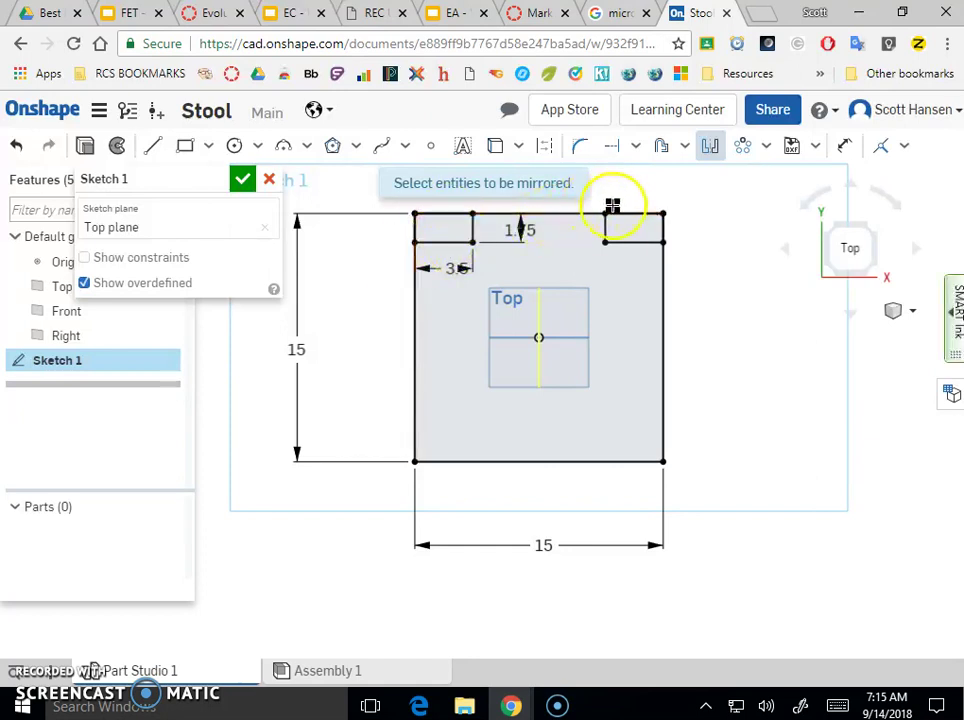
left_click(676, 217)
Mirror the inner edges of both upper corner rectangles across the Front plane to the two lower corners.
left_click(710, 147)
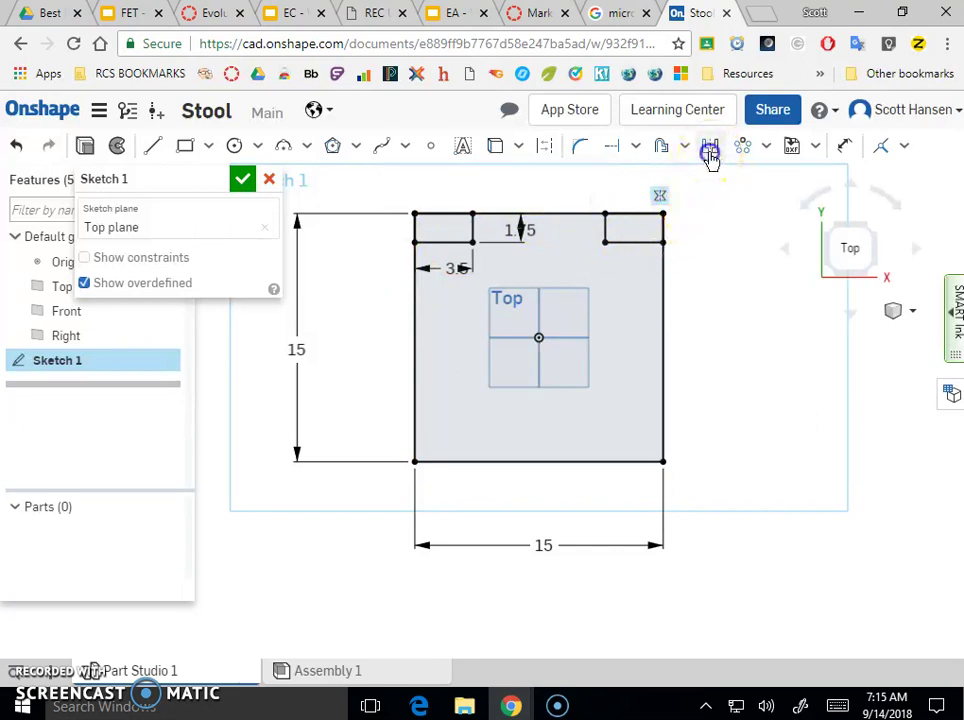
left_click(569, 338)
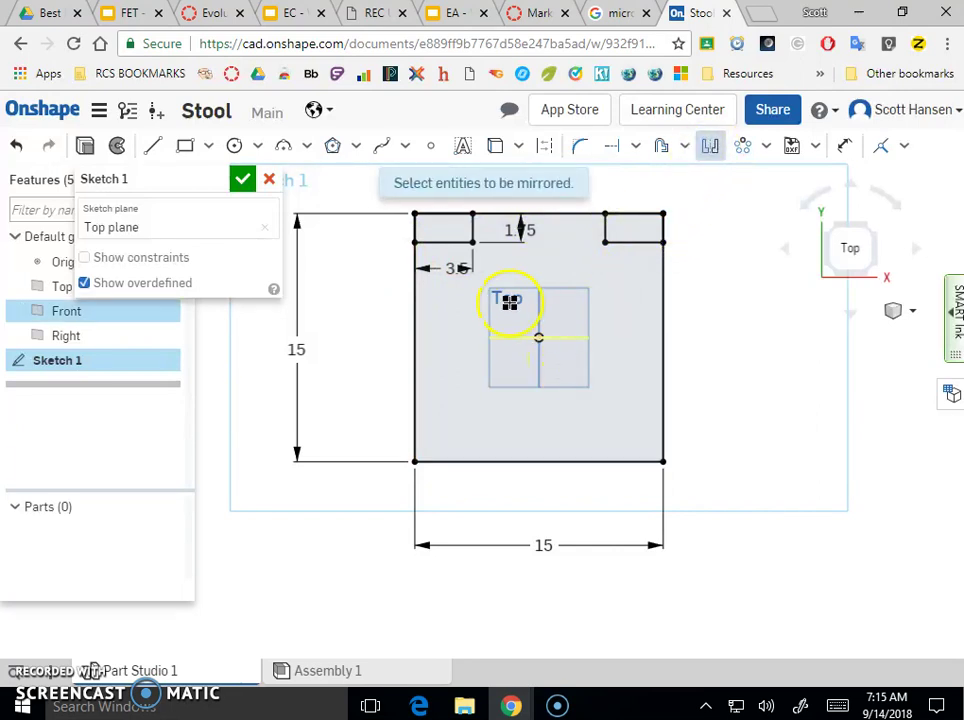
left_click(465, 236)
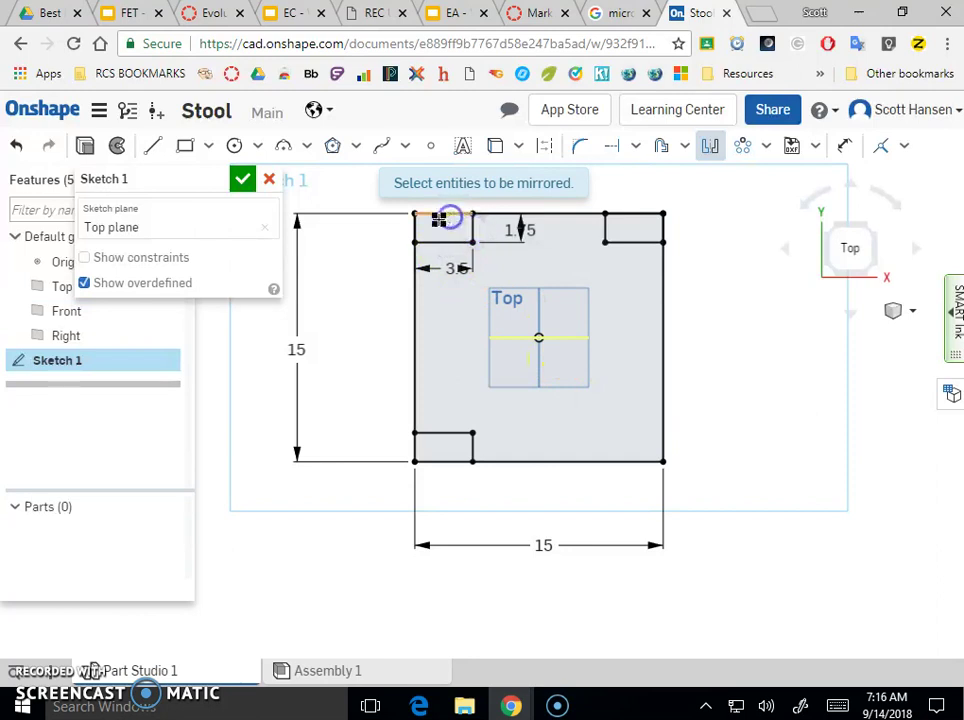
left_click(448, 215)
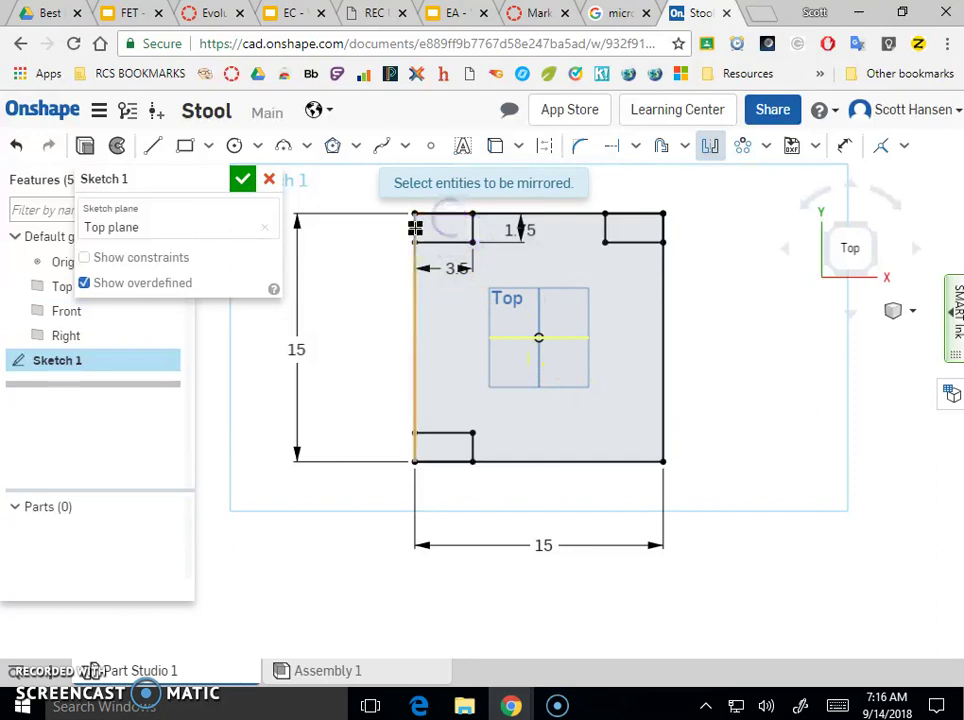
left_click(607, 230)
left_click(640, 241)
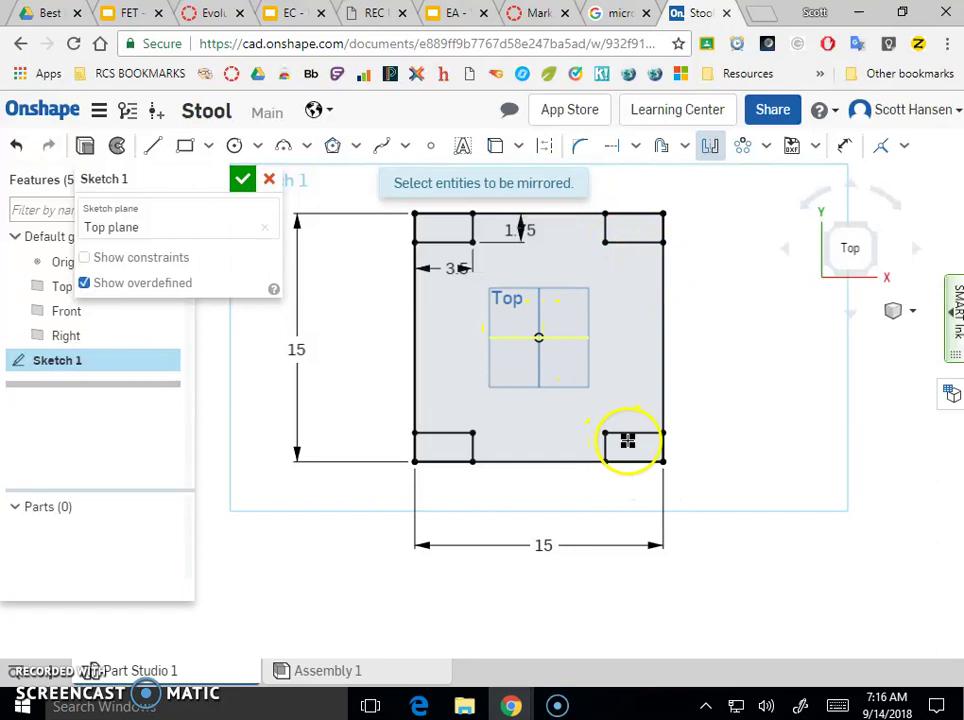
key("Escape")
Try a height of 1.5 in for the corner rectangle and check the mirrored copies.
double_click(521, 229)
type("1")
key("Return")
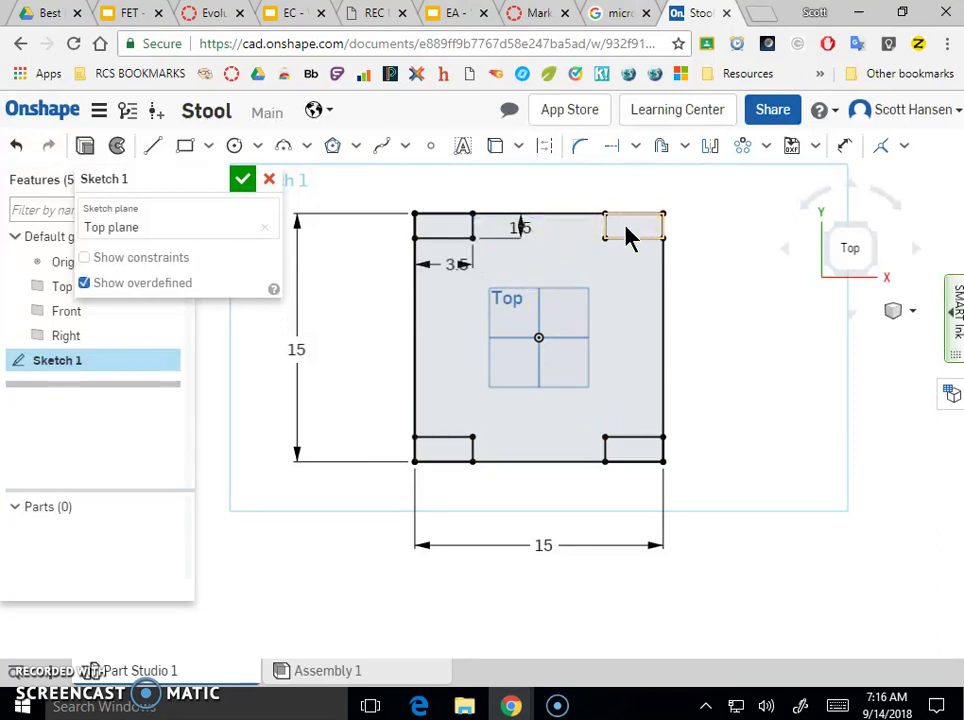
left_click(558, 200)
left_click(437, 455)
left_click(475, 328)
left_click(630, 212)
left_click(630, 437)
left_click(462, 437)
left_click(455, 240)
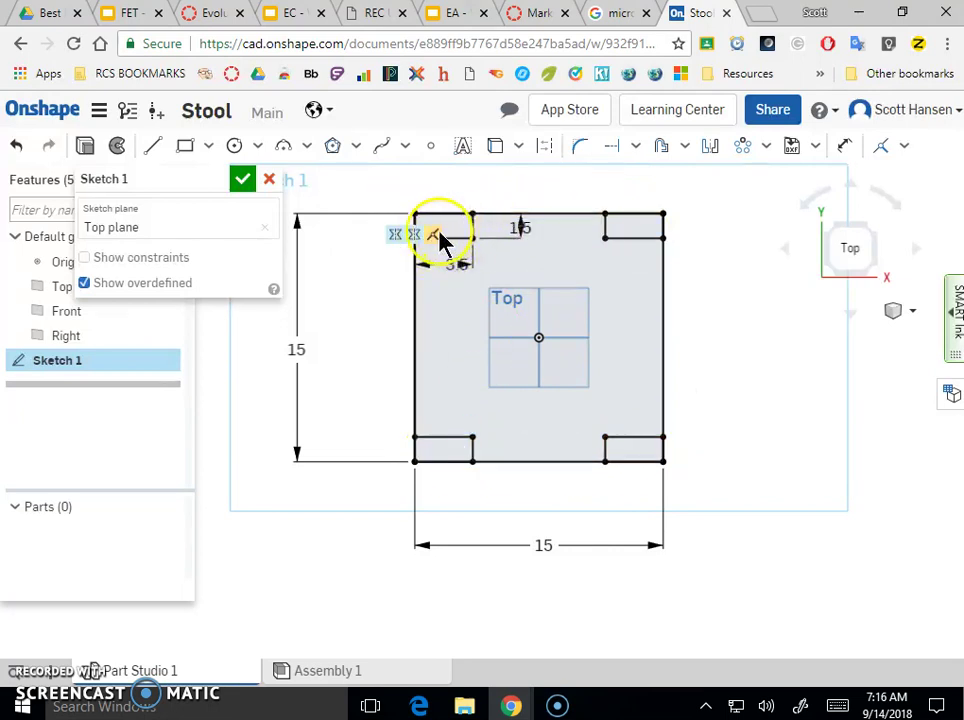
Set the corner rectangle's height to 1.75 in and finish the sketch.
double_click(511, 228)
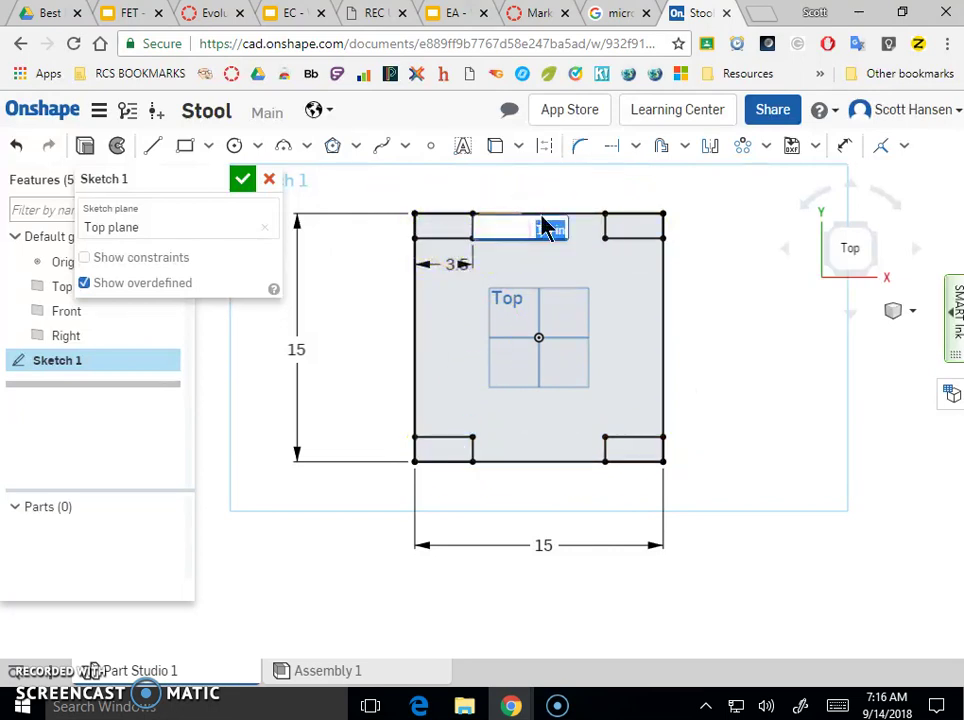
type("1.75")
key("Return")
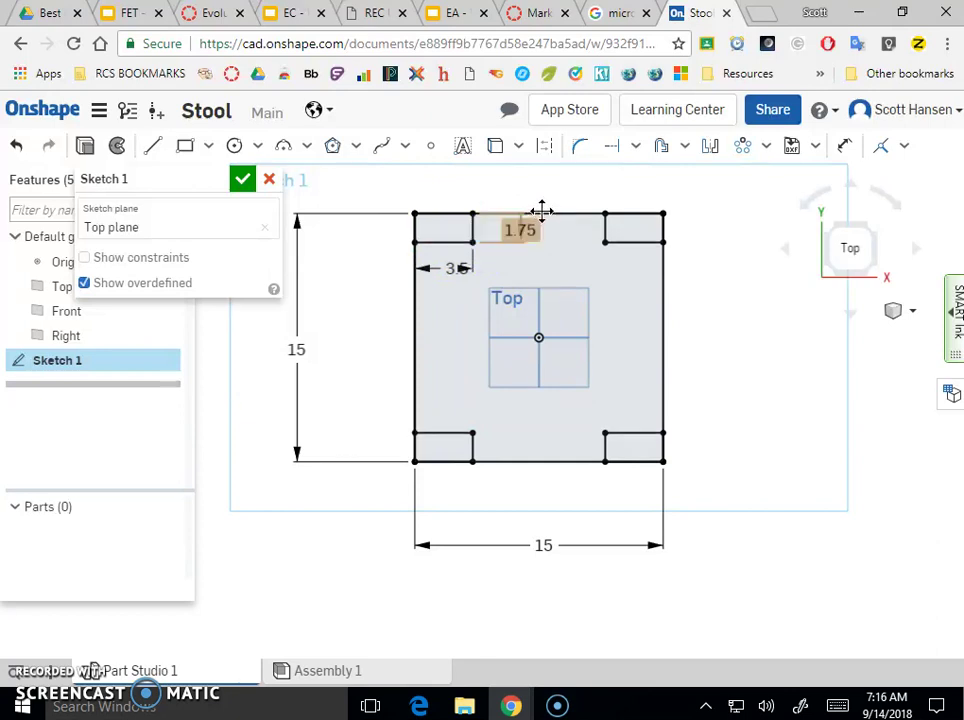
left_click(30, 368)
left_click(241, 184)
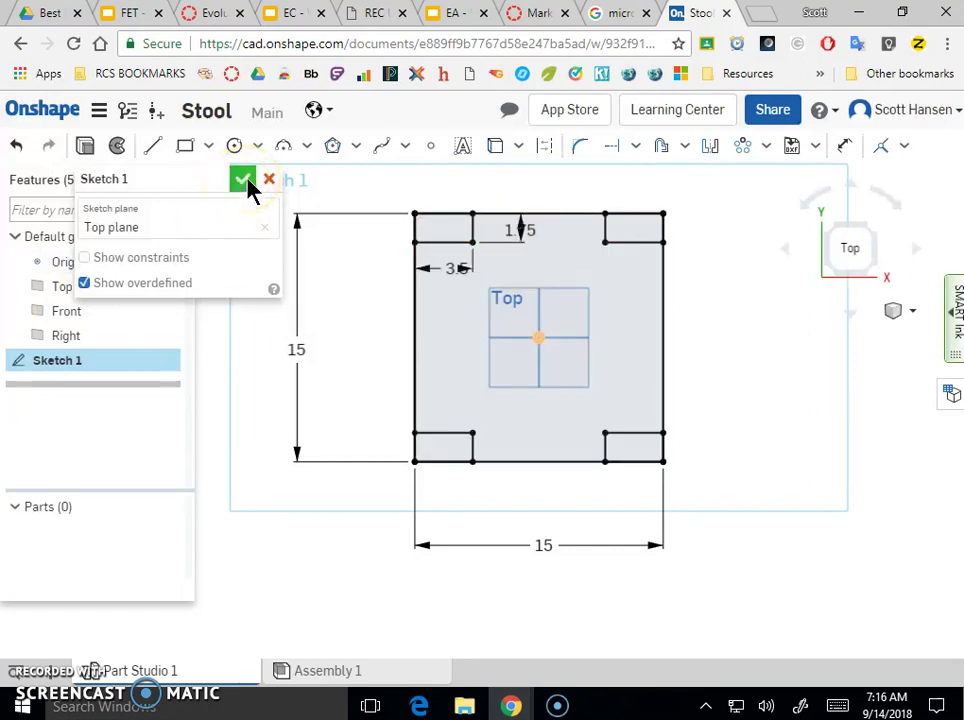
left_click(249, 189)
left_click(243, 185)
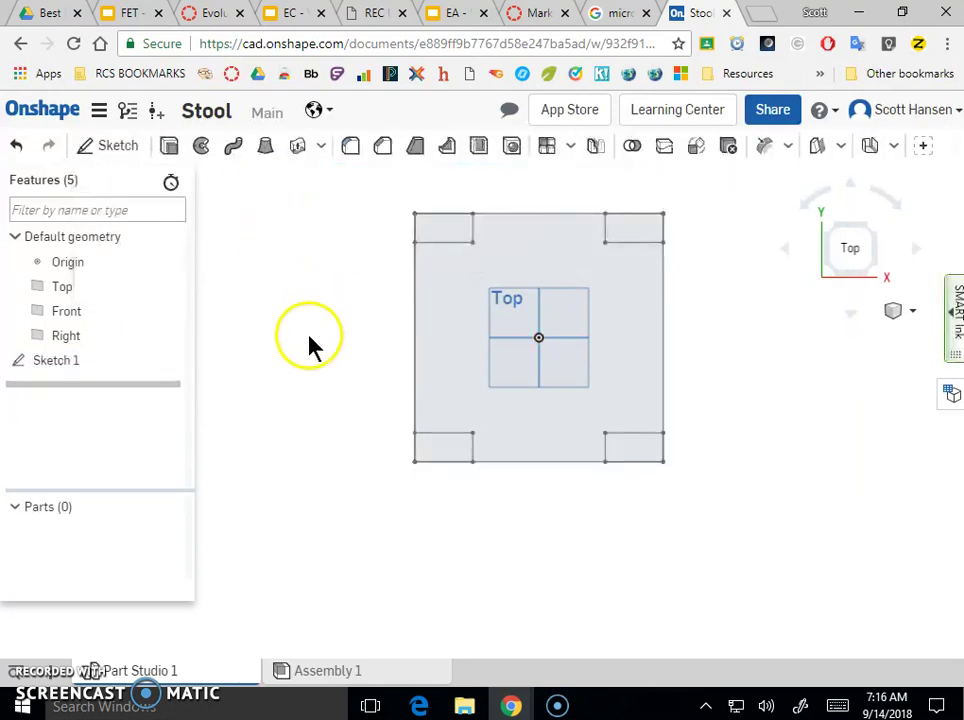
right_click_drag(306, 350, 310, 280)
left_click(381, 289)
left_click(469, 323)
right_click_drag(485, 373, 505, 400)
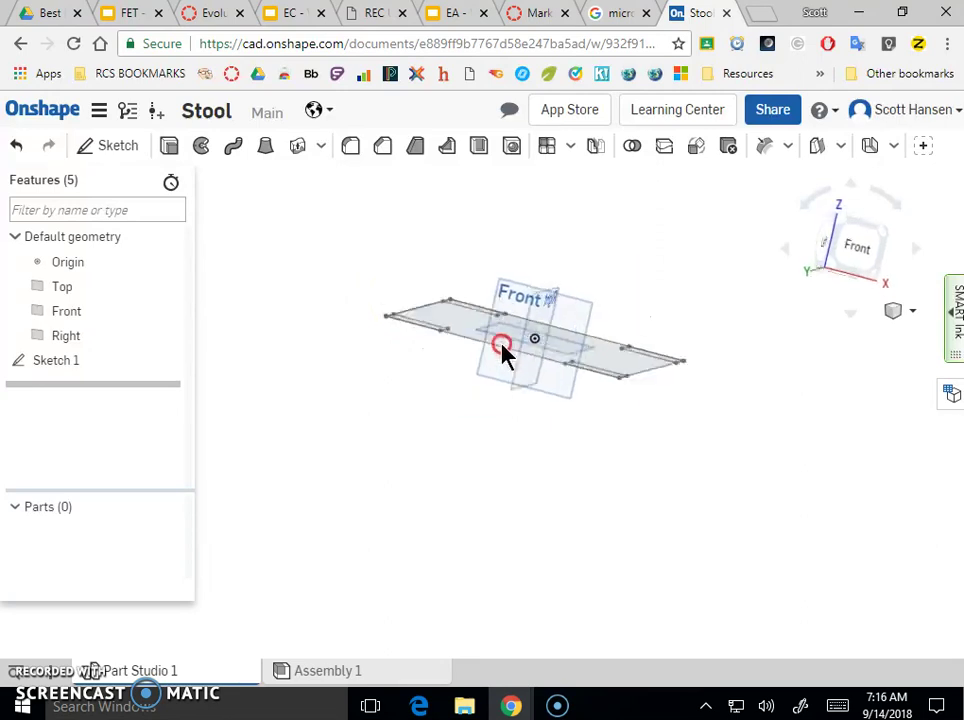
right_click_drag(499, 343, 473, 448)
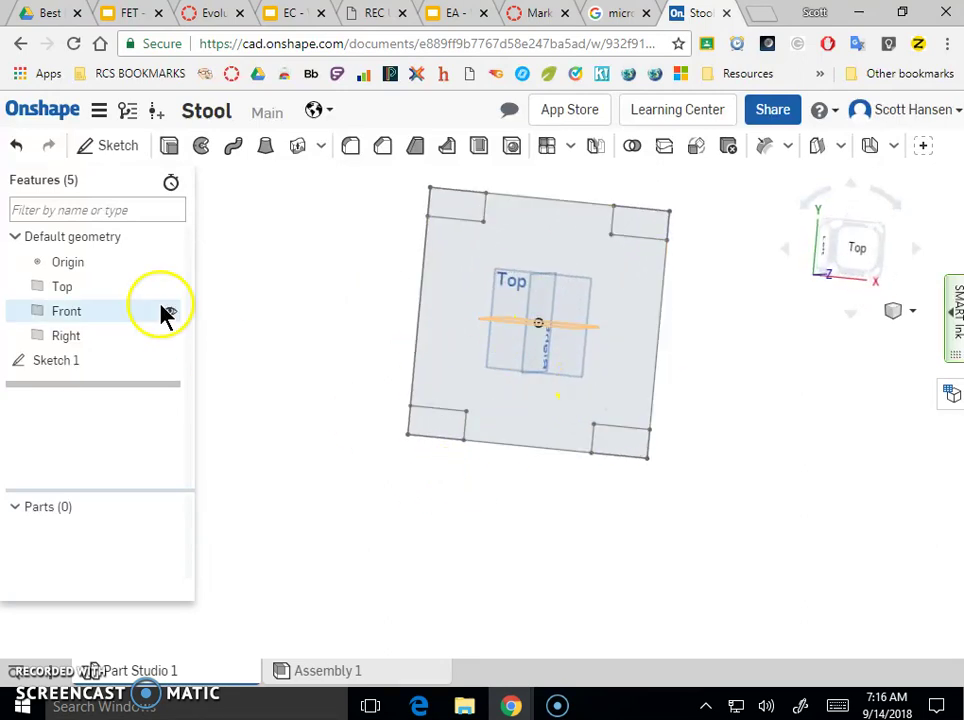
left_click(448, 323)
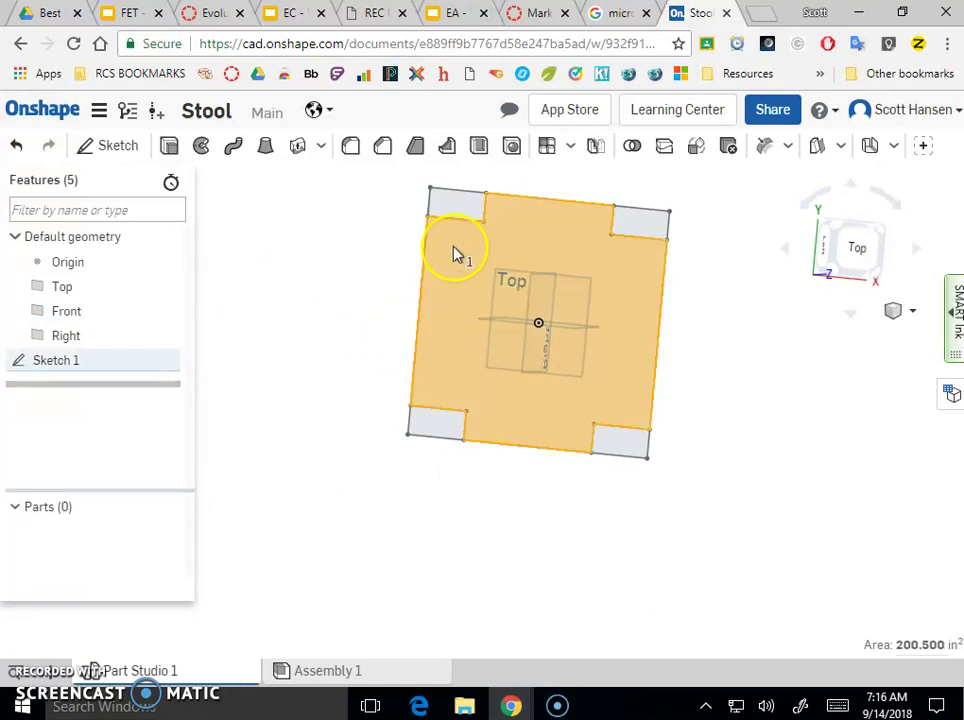
left_click(476, 218, "shift")
left_click(637, 236, "shift")
left_click(631, 445, "shift")
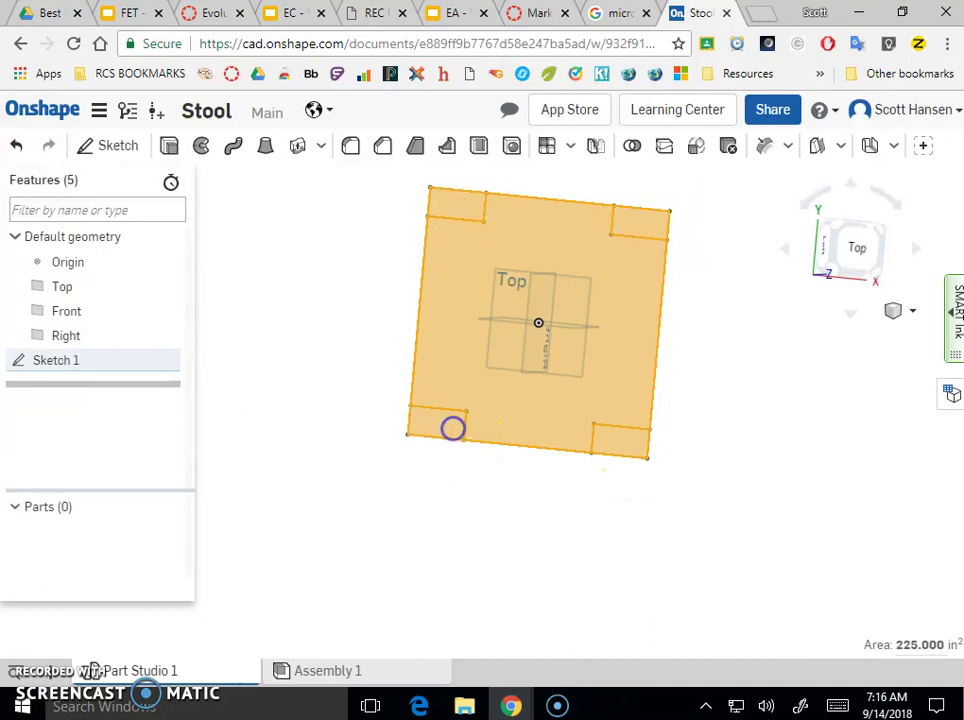
mouse_move(566, 527)
right_mouse_down()
mouse_move(557, 482)
mouse_move(525, 441)
mouse_move(542, 450)
mouse_move(437, 335)
right_mouse_up()
right_click(437, 338)
Extrude the central region and four corner rectangles of Sketch 1 upward as a new solid seat less than 1 in thick.
left_click(455, 314)
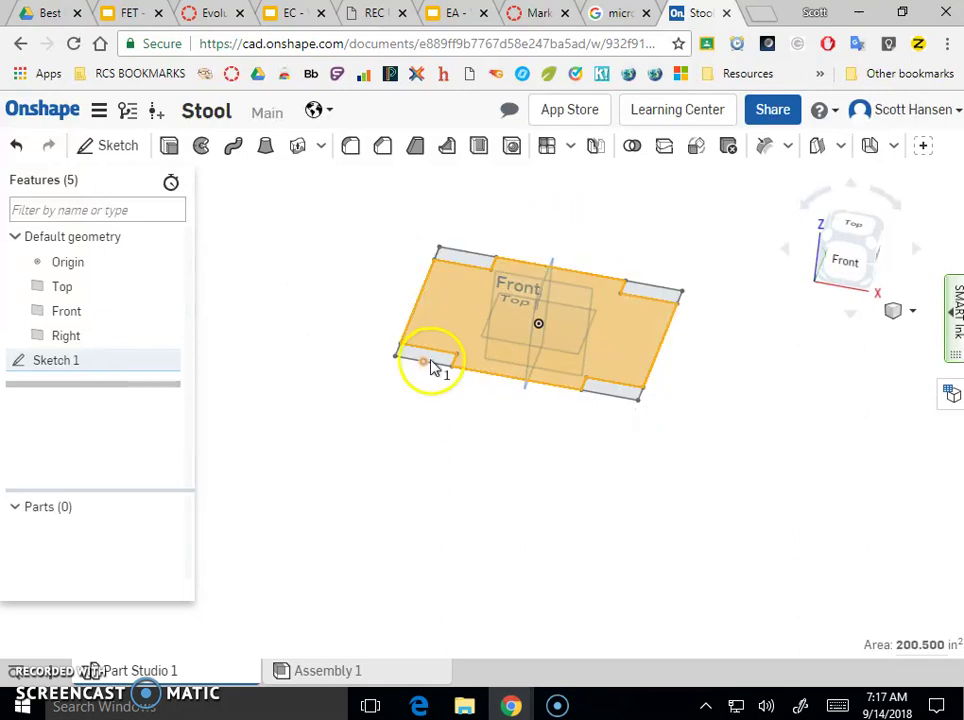
right_click_drag(455, 340, 460, 425)
left_click(447, 396)
left_click(477, 224)
left_click(643, 262)
left_click(630, 430)
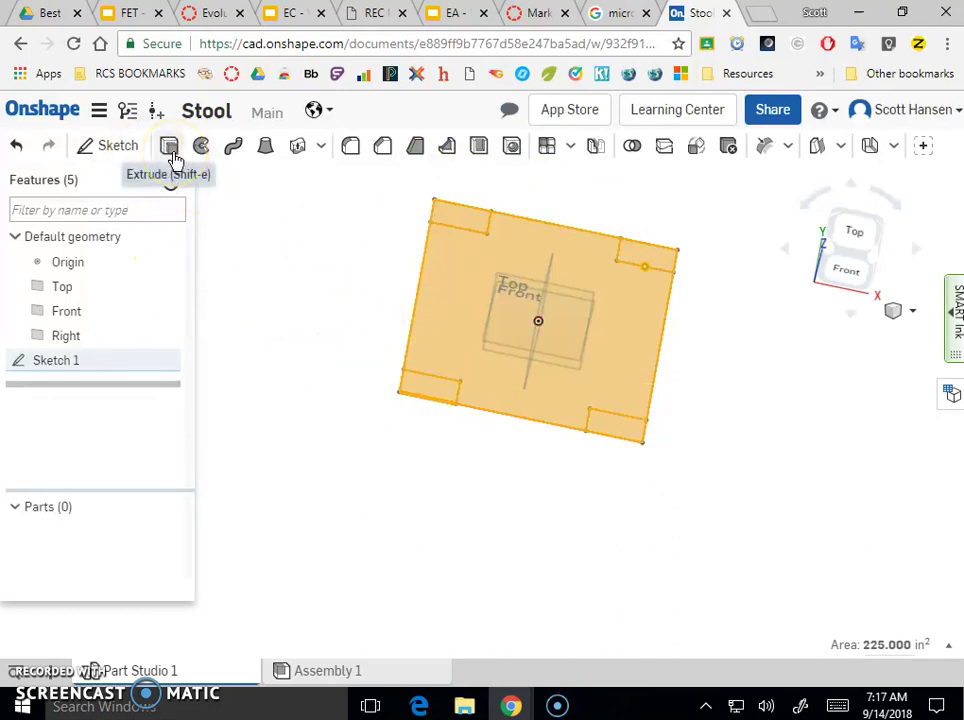
left_click(170, 147)
mouse_move(362, 318)
right_mouse_down()
mouse_move(366, 333)
mouse_move(336, 280)
mouse_move(360, 297)
right_mouse_up()
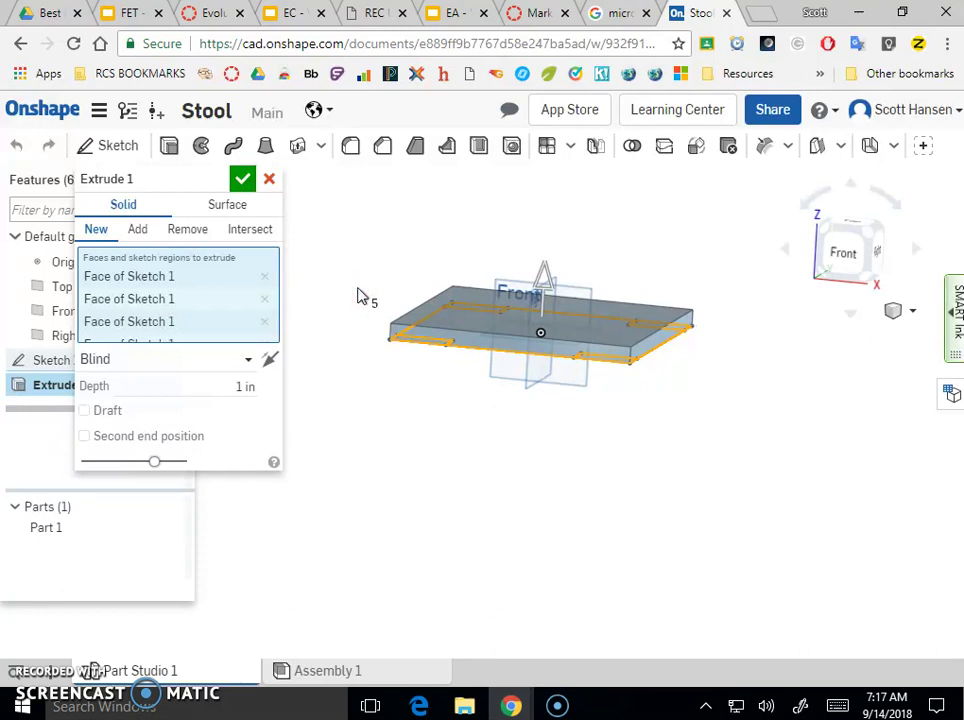
left_click(241, 384)
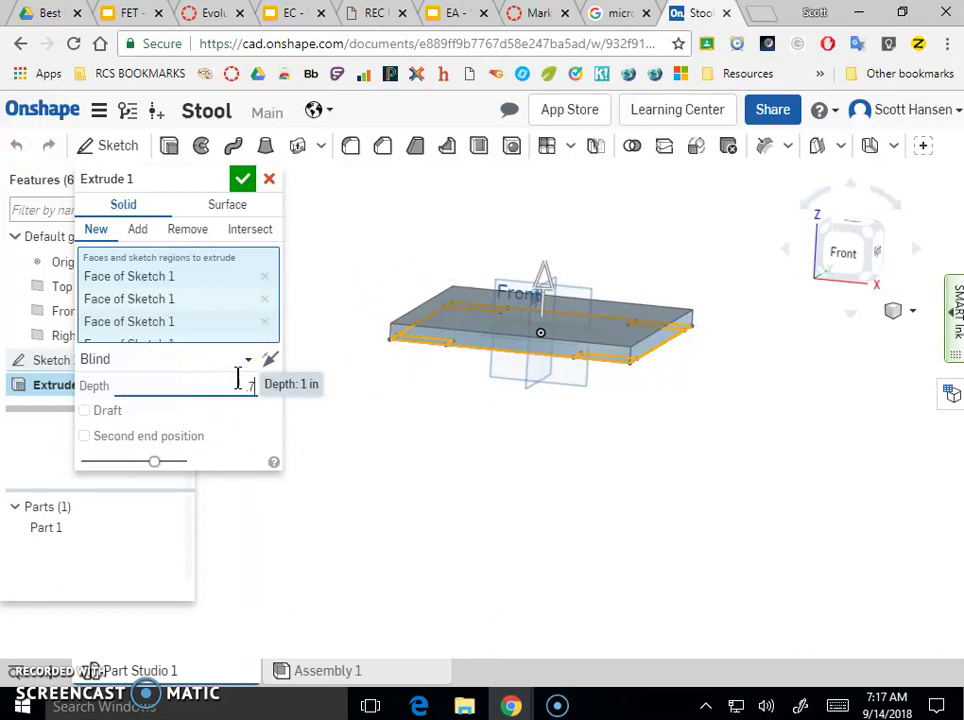
key("Return")
left_click(243, 178)
Show Sketch 1 again and select its four corner rectangles on the underside of the seat.
right_click_drag(521, 398, 495, 405)
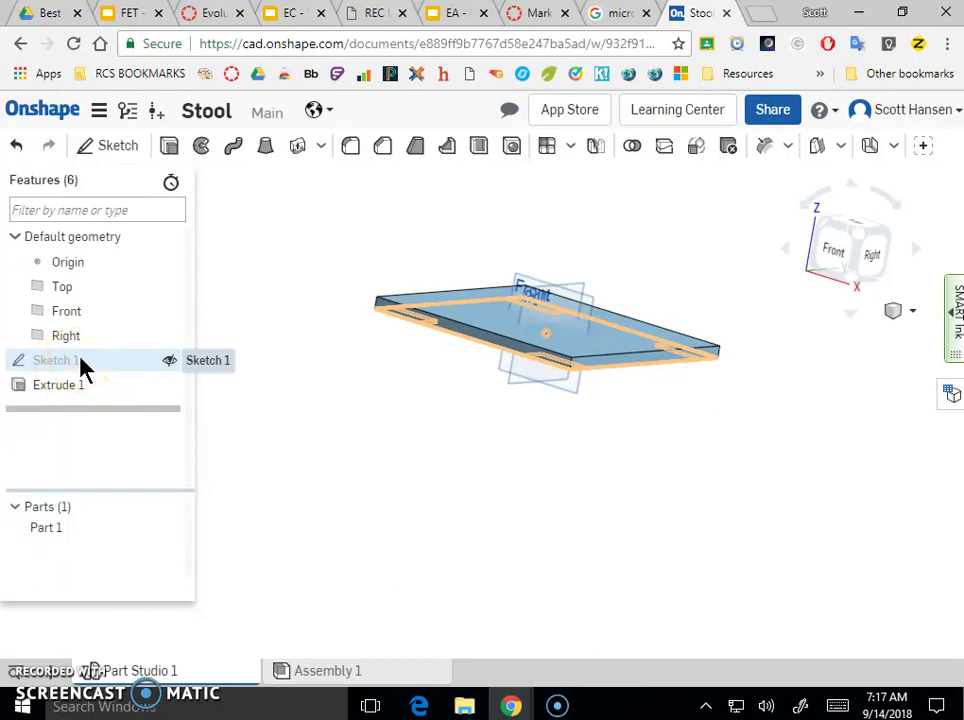
left_click(170, 362)
mouse_move(462, 438)
right_mouse_down()
mouse_move(495, 415)
mouse_move(508, 383)
right_mouse_up()
left_click(465, 278)
left_click(565, 262)
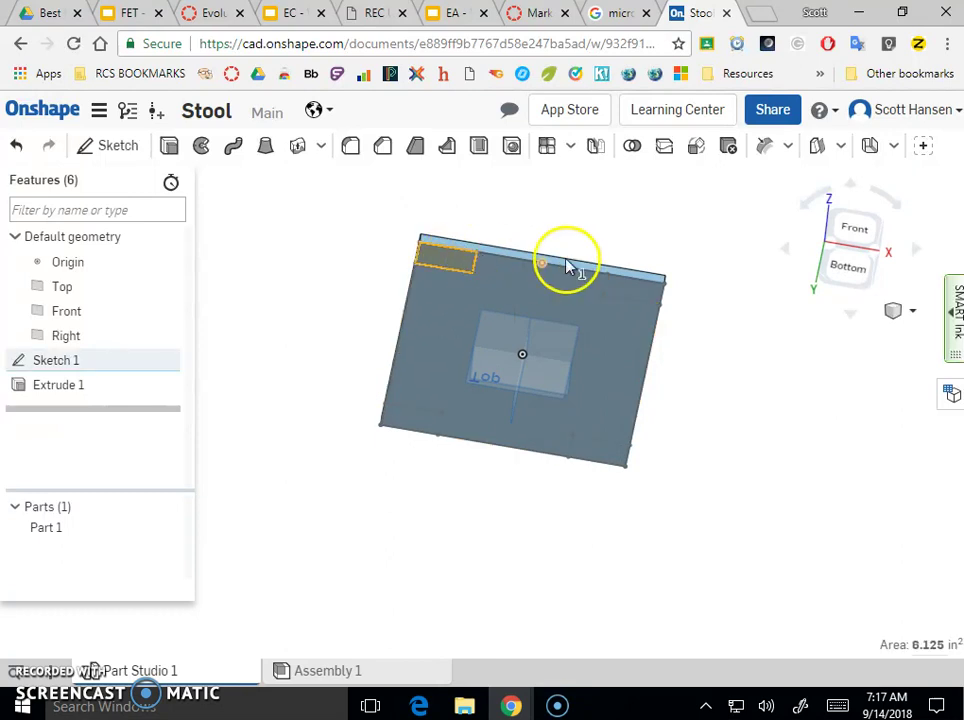
left_click(626, 298)
left_click(617, 295)
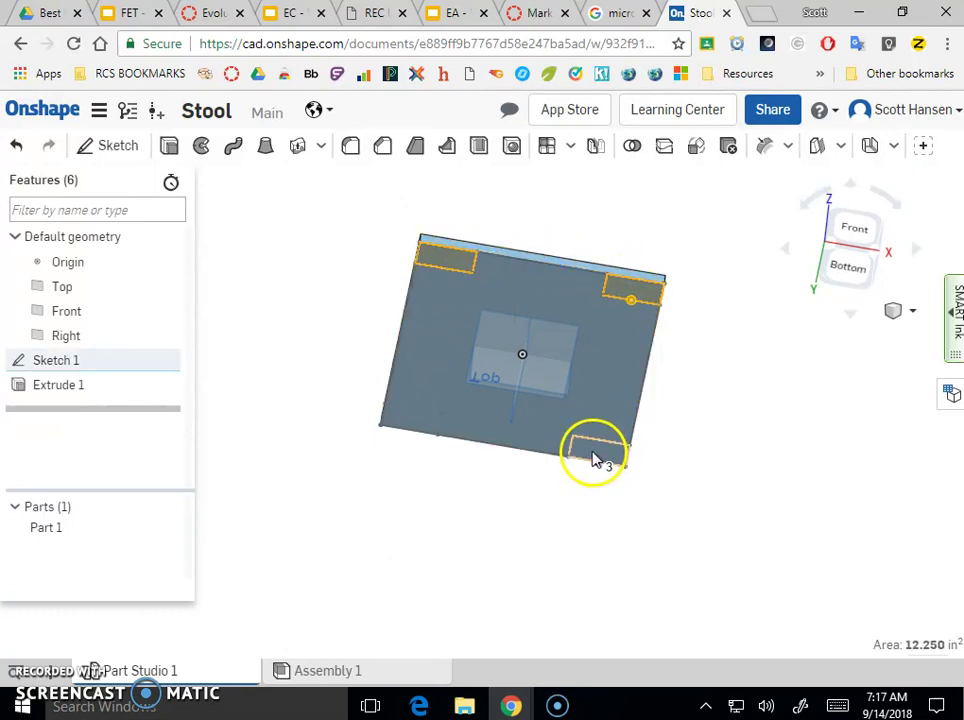
left_click(592, 450)
left_click(436, 428)
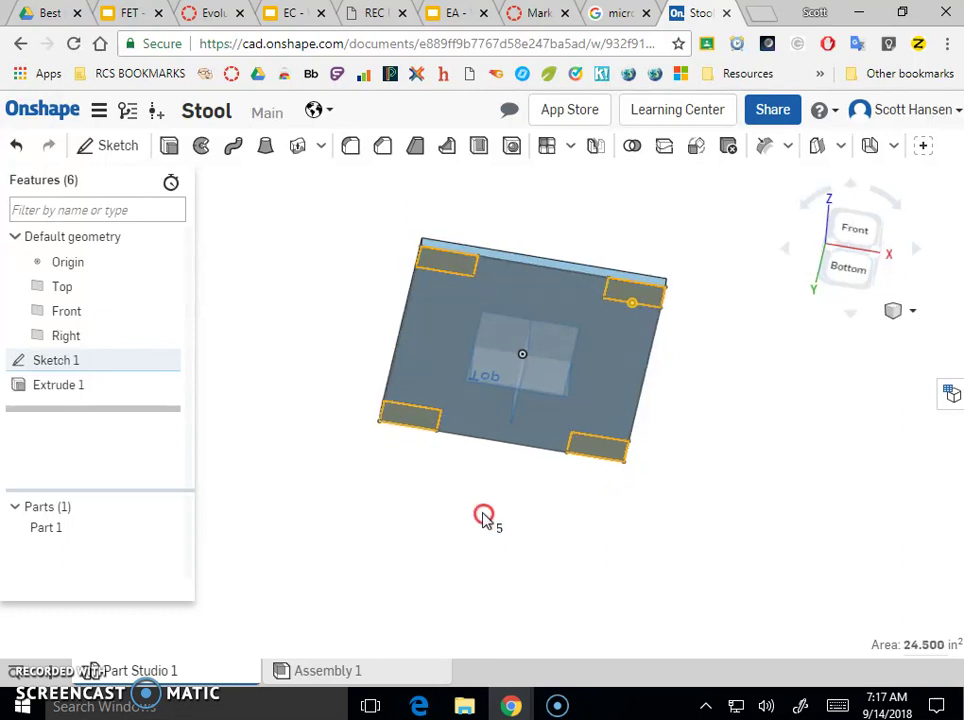
right_click_drag(482, 518, 469, 550)
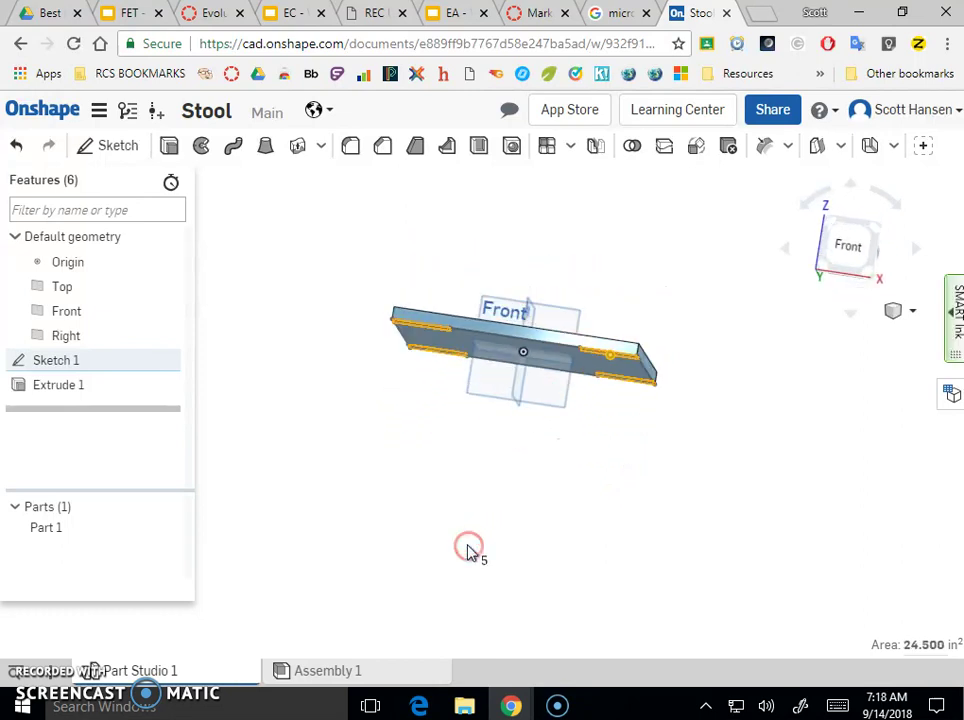
Extrude the four corner rectangles 18 in downward from the seat as new, separate leg parts.
left_click(169, 147)
right_click_drag(372, 370, 433, 362)
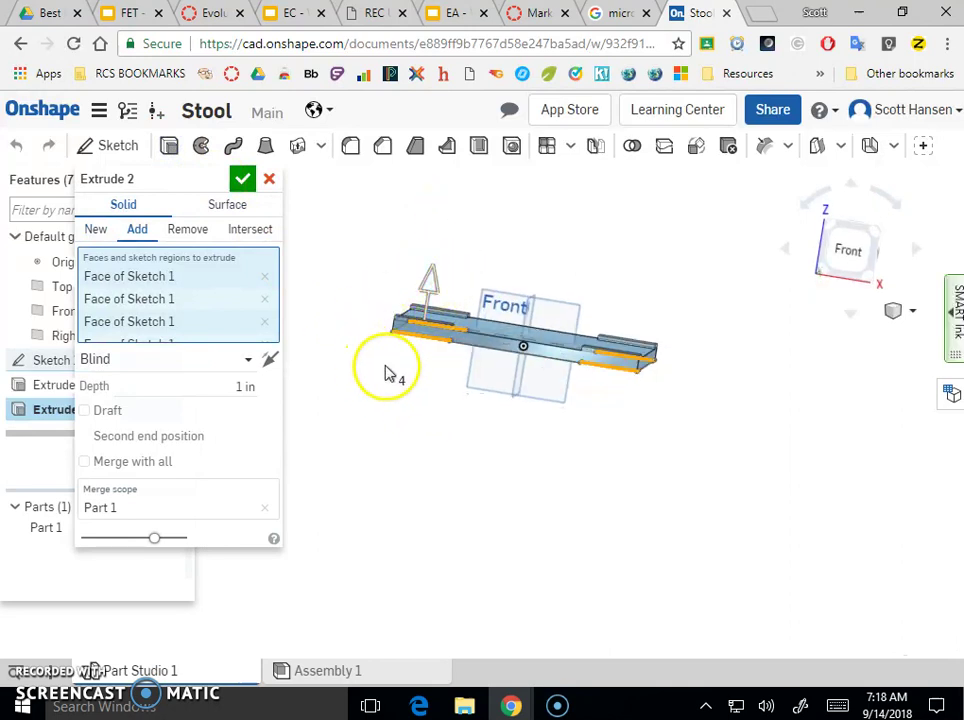
left_click_drag(430, 280, 420, 338)
left_click(268, 362)
left_click(268, 364)
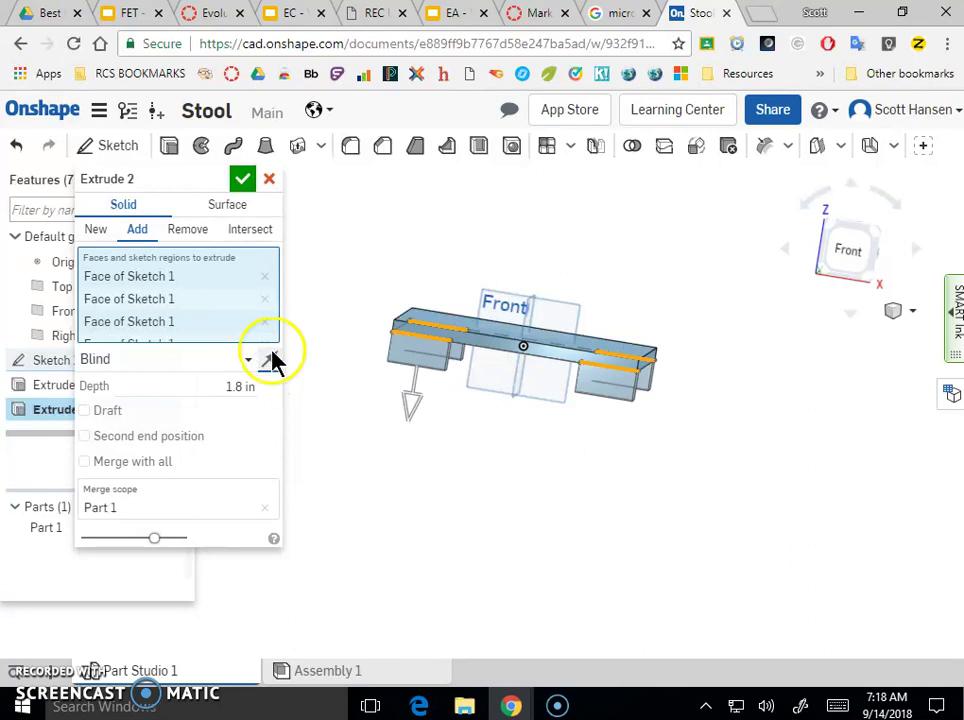
left_click(244, 387)
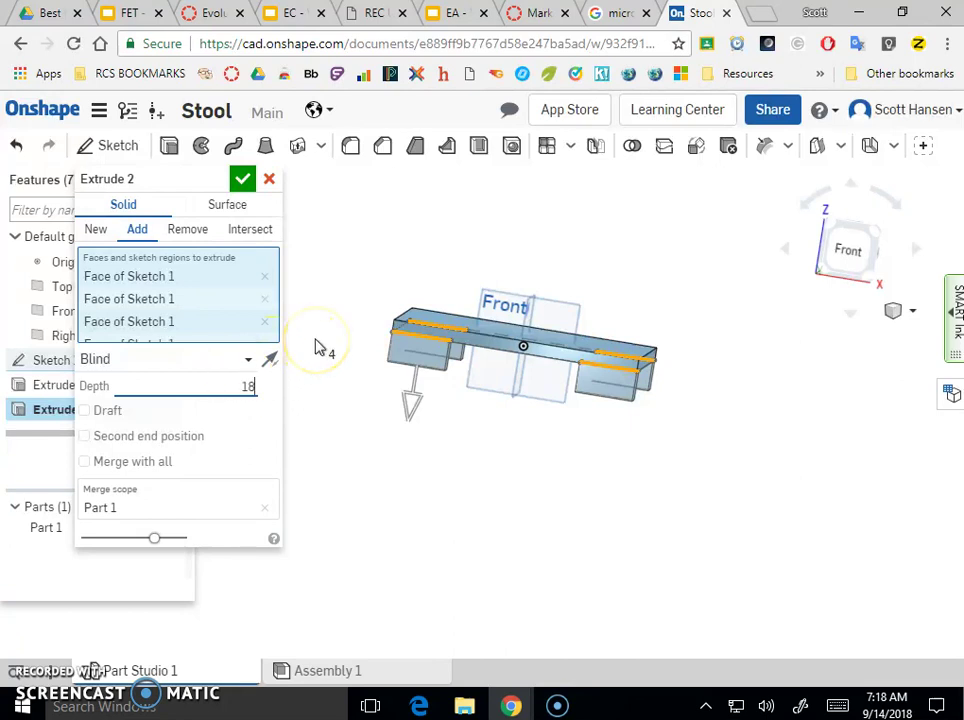
right_click_drag(351, 409, 328, 396)
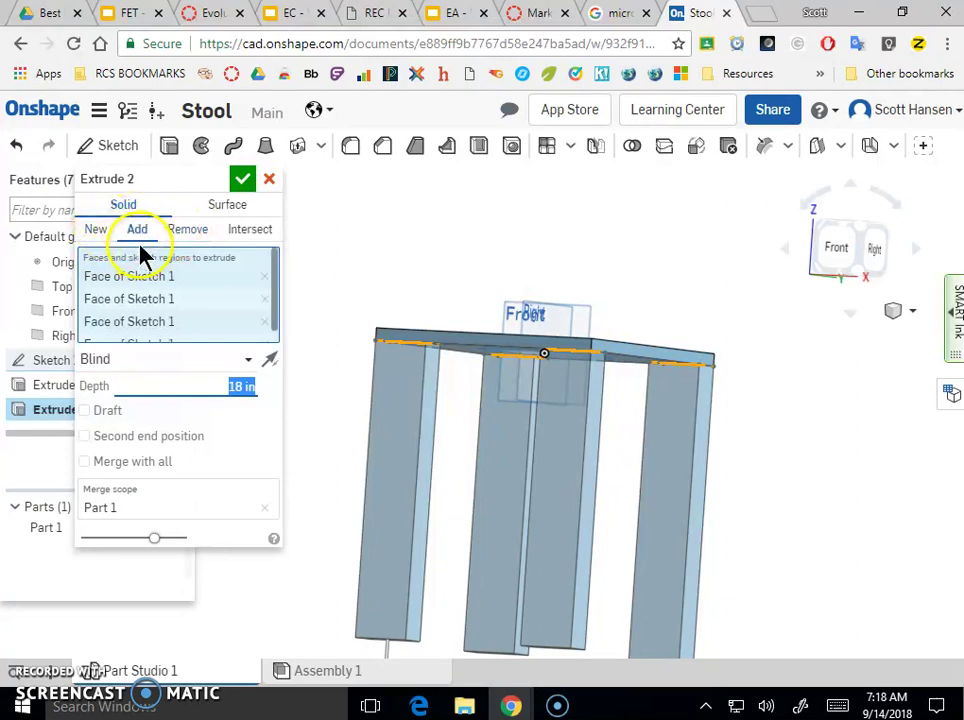
right_click_drag(350, 387, 389, 437)
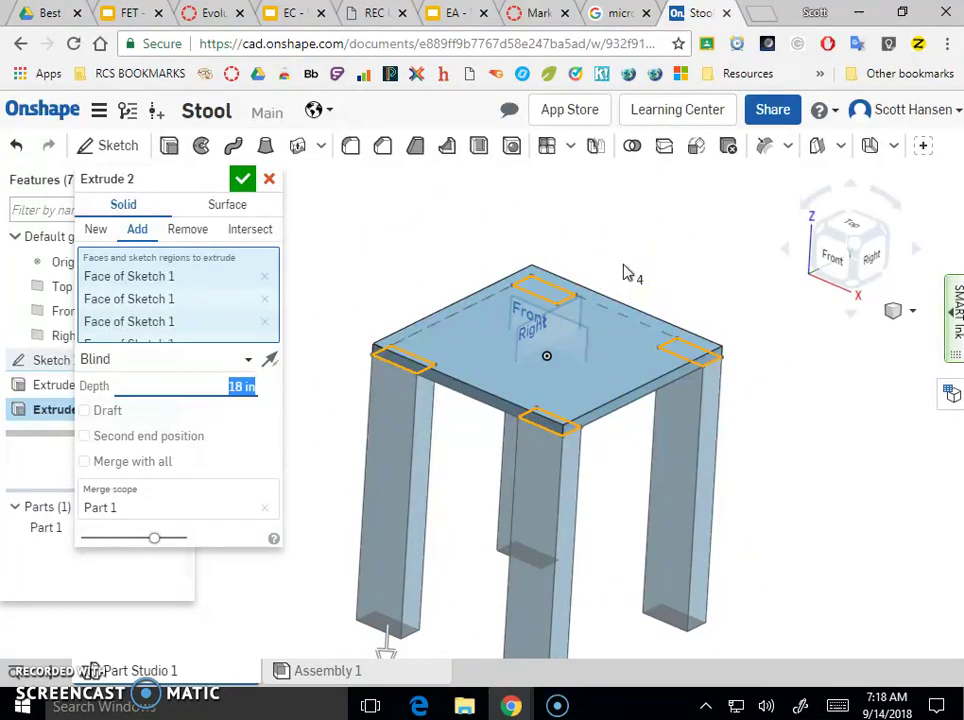
left_click(523, 333)
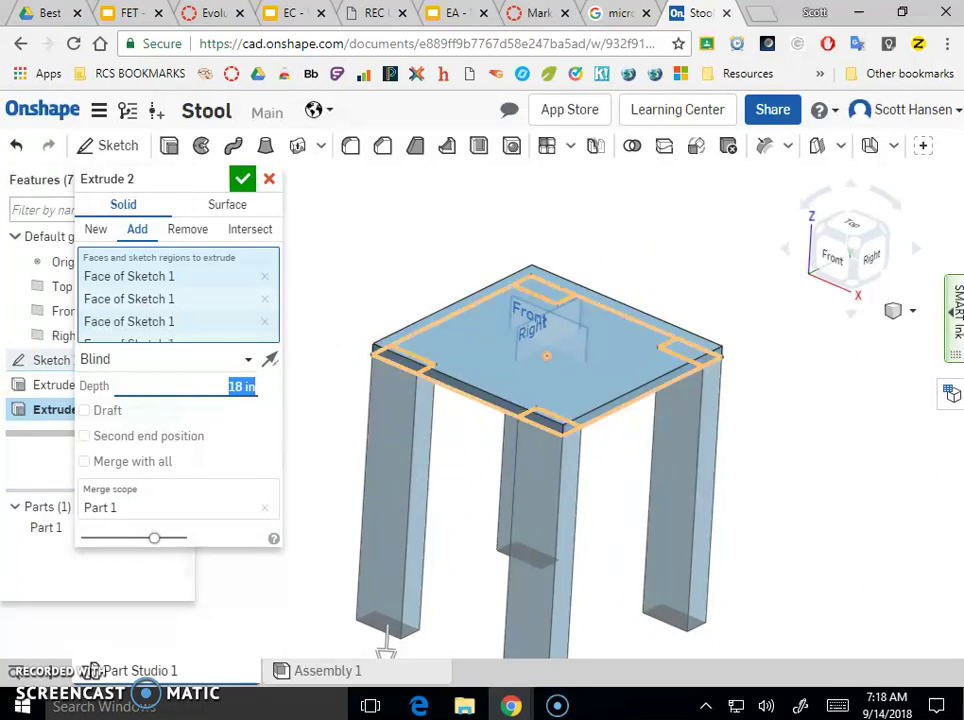
left_click(96, 230)
right_click_drag(420, 473, 466, 474)
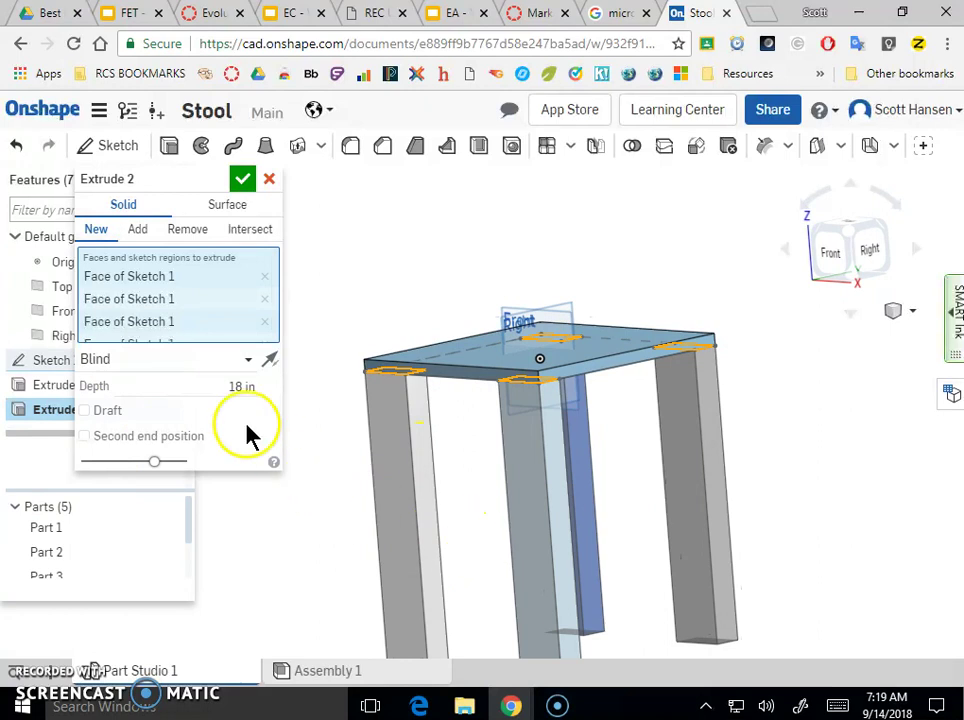
Try the leg extrusion as a Remove operation cutting upward through the seat, and restore the New operation and downward direction.
left_click(187, 234)
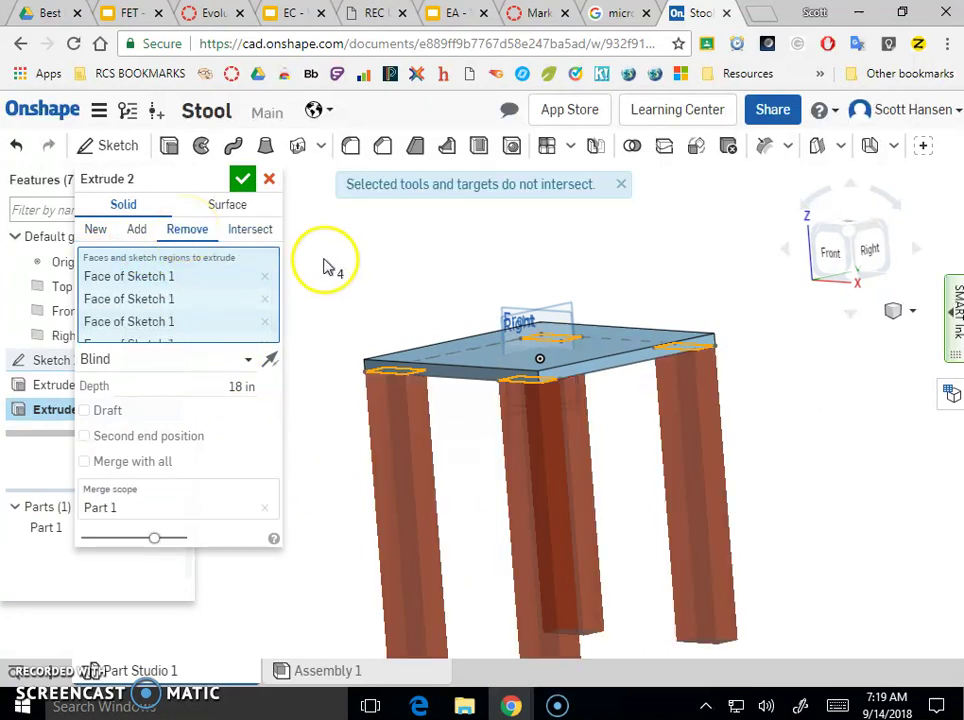
right_click_drag(323, 265, 325, 290)
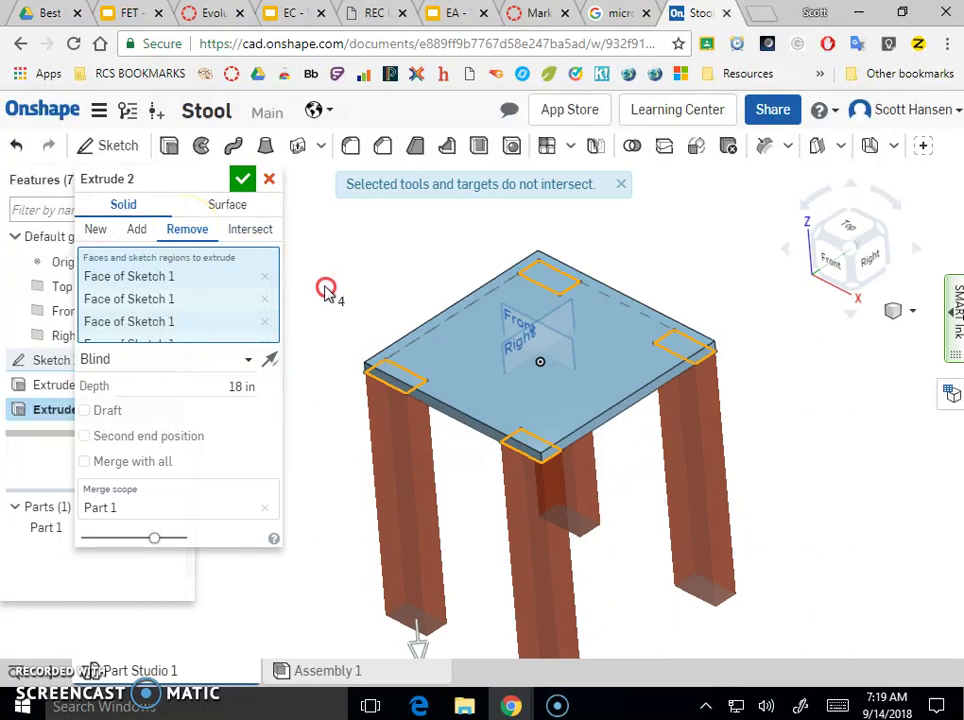
left_click(273, 368)
right_click_drag(338, 357, 387, 361)
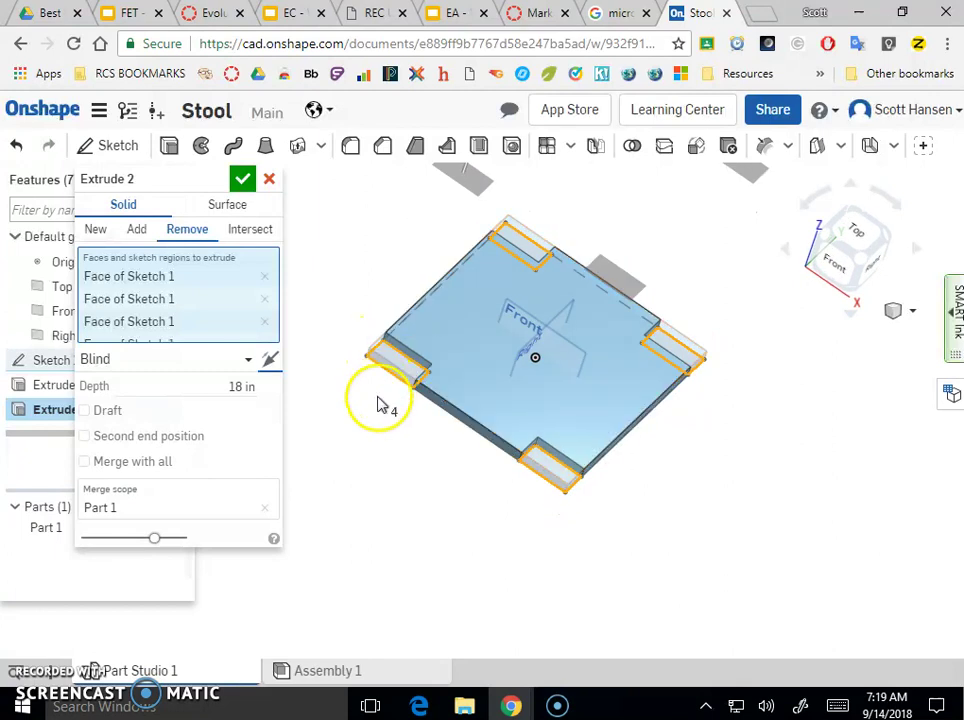
right_click_drag(379, 405, 402, 465)
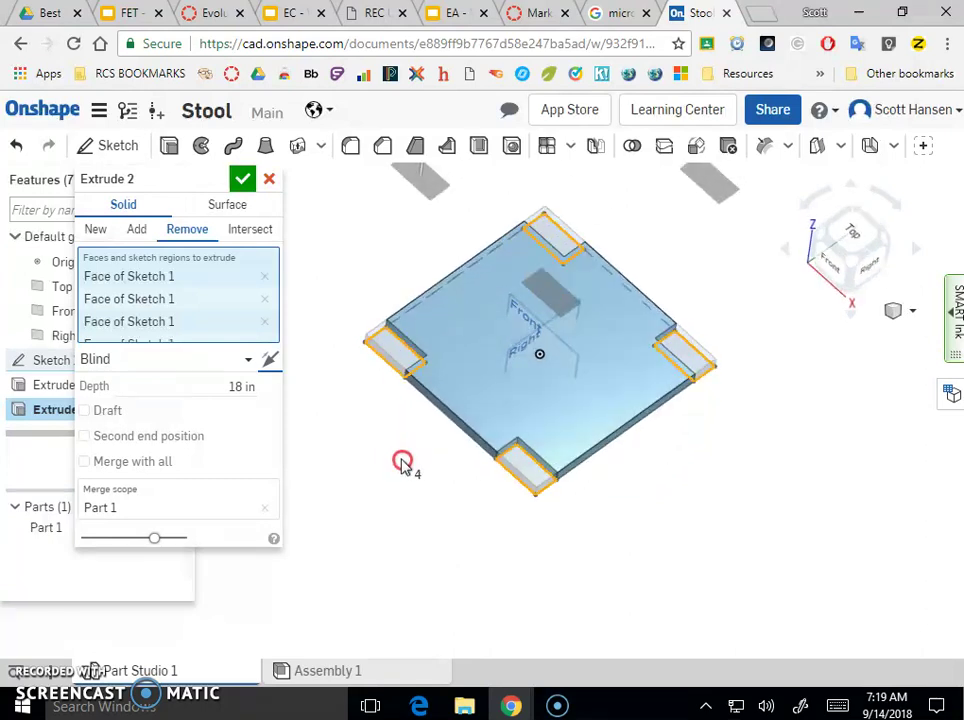
left_click(95, 232)
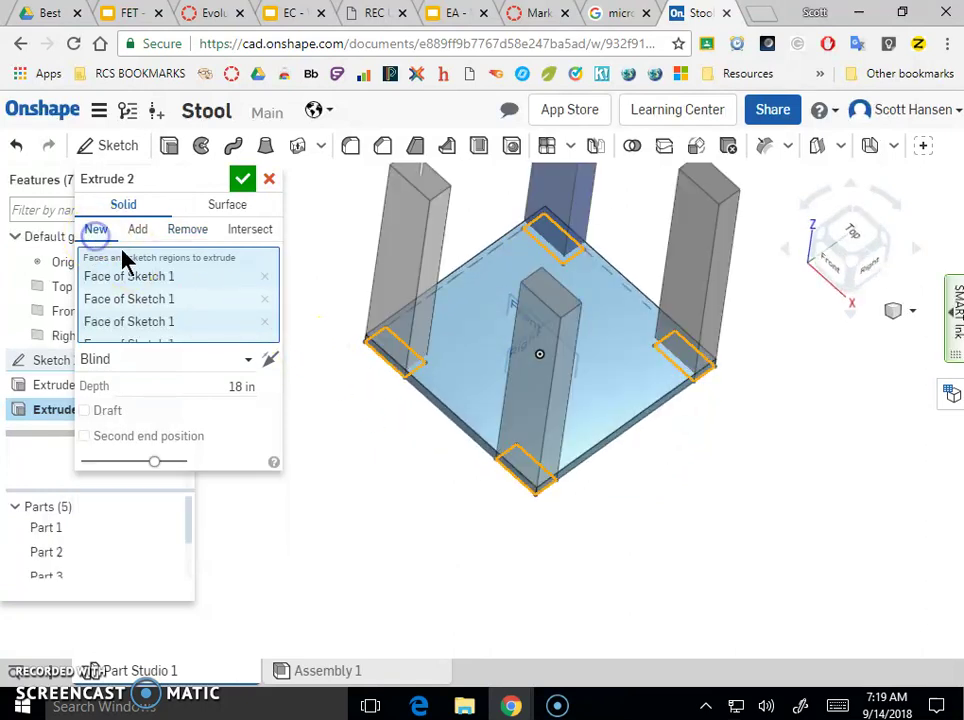
left_click(270, 362)
Try the Symmetric end type for the leg extrusion and switch it back to Blind.
right_click_drag(376, 482, 395, 455)
left_click(240, 359)
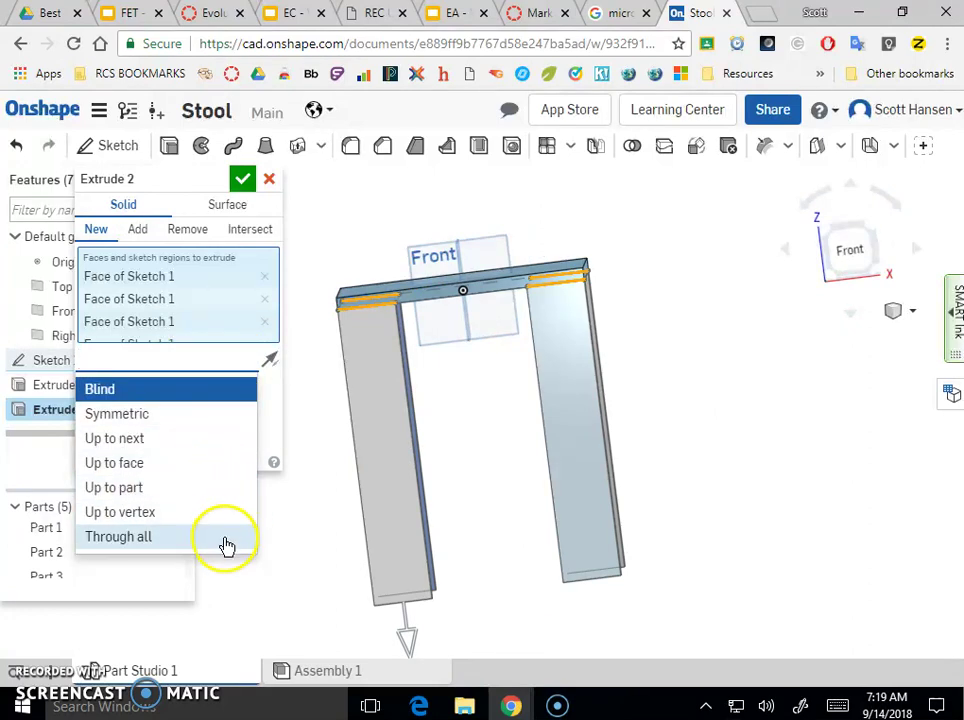
left_click(151, 426)
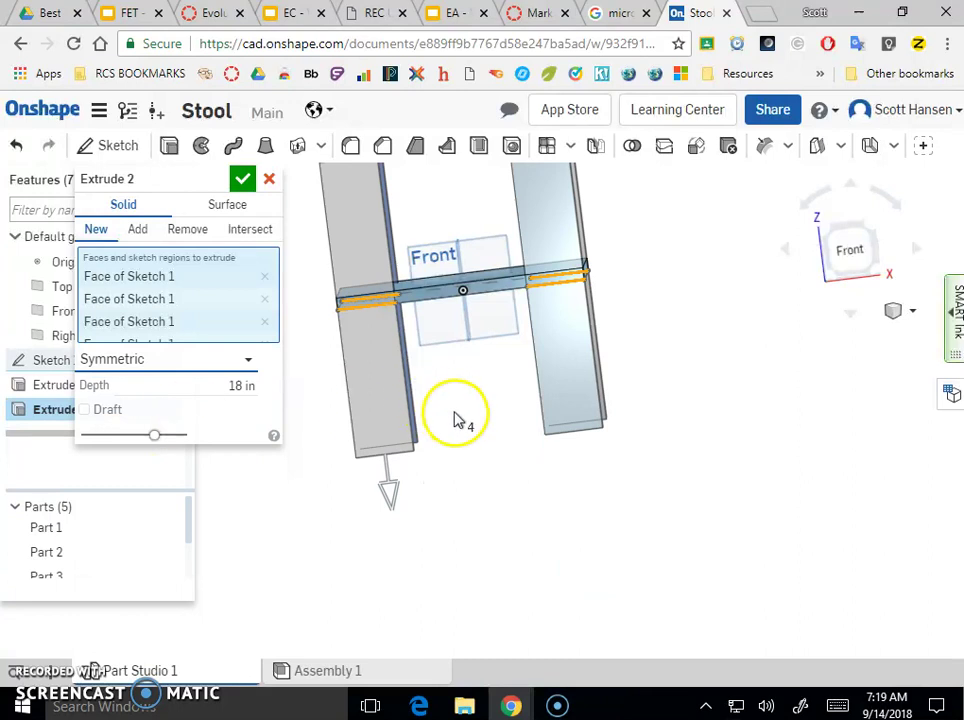
scroll(418, 377, "down", 3)
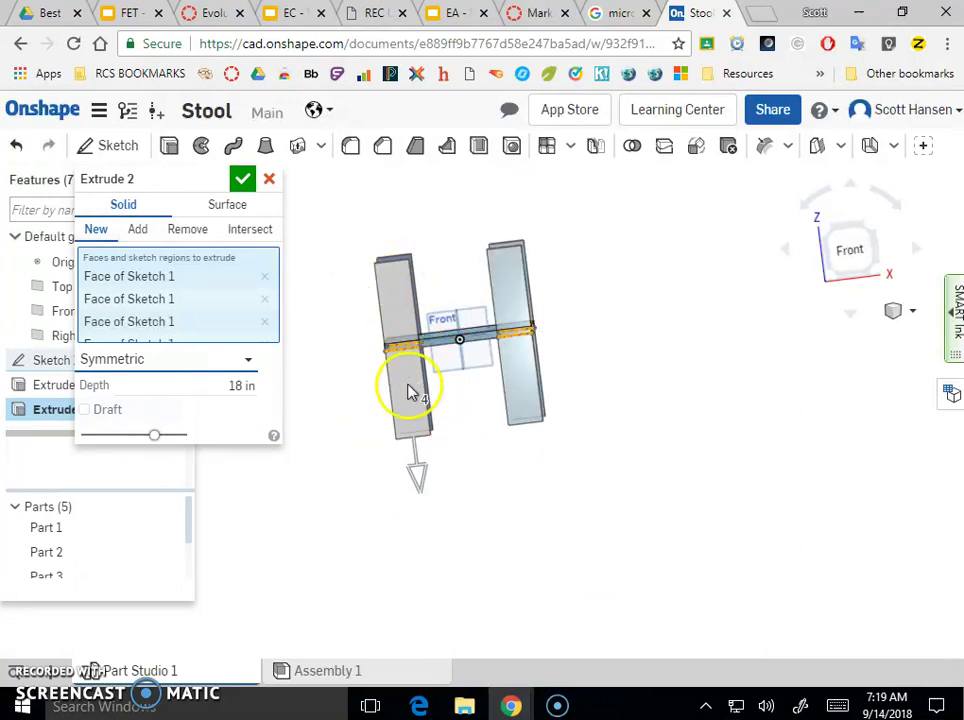
left_click(217, 371)
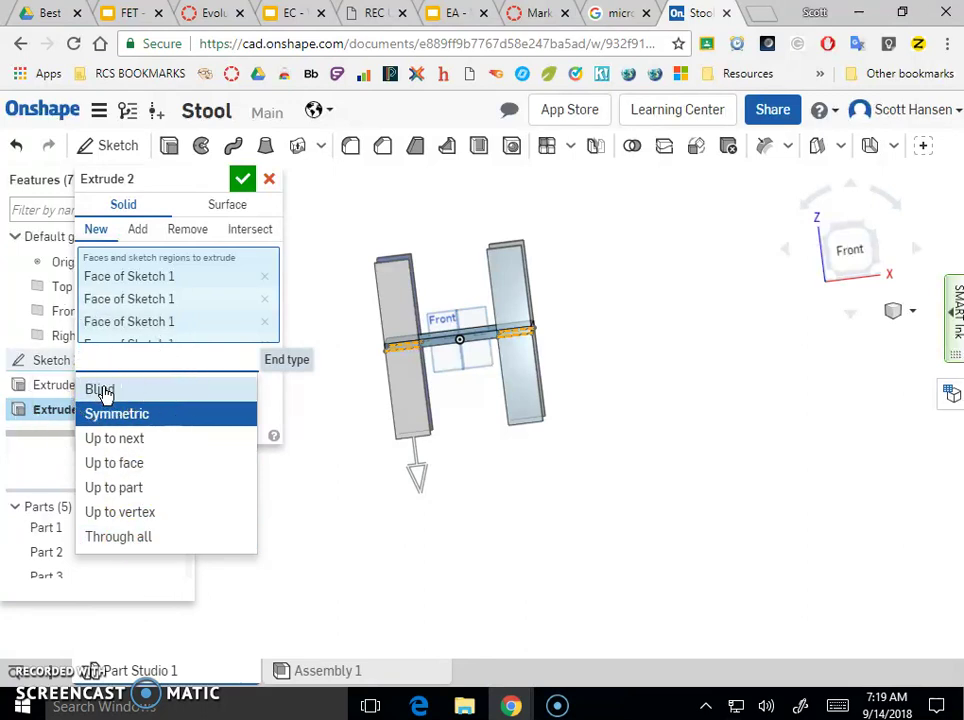
left_click(100, 390)
Finish the leg extrusion and inspect the seat and four legs from several angles.
left_click(243, 179)
right_click_drag(318, 522, 398, 545)
right_click_drag(348, 597, 318, 594)
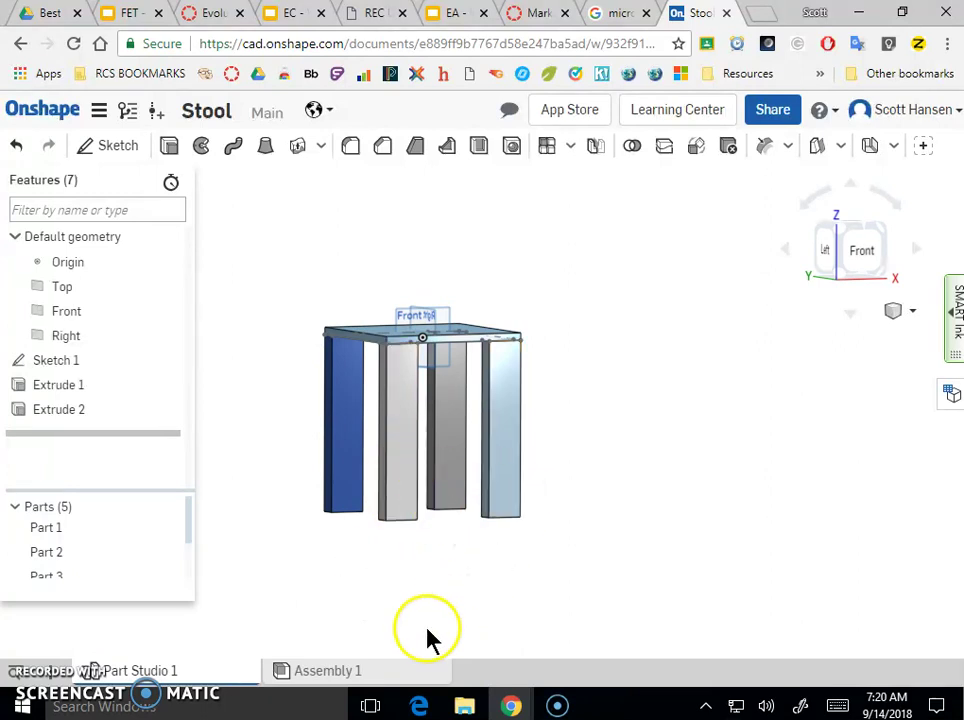
right_click_drag(426, 635, 300, 600)
right_click_drag(379, 551, 407, 545)
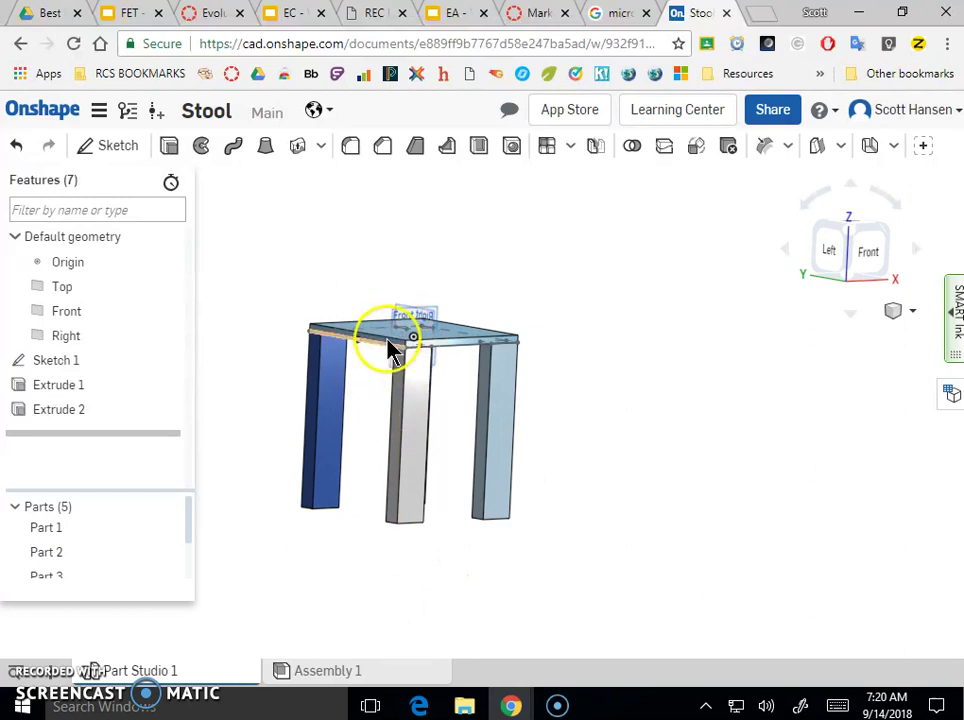
right_click_drag(287, 405, 252, 403)
Start a new sketch on the front face of the stool's front left leg, seen from the Front view.
left_click(850, 262)
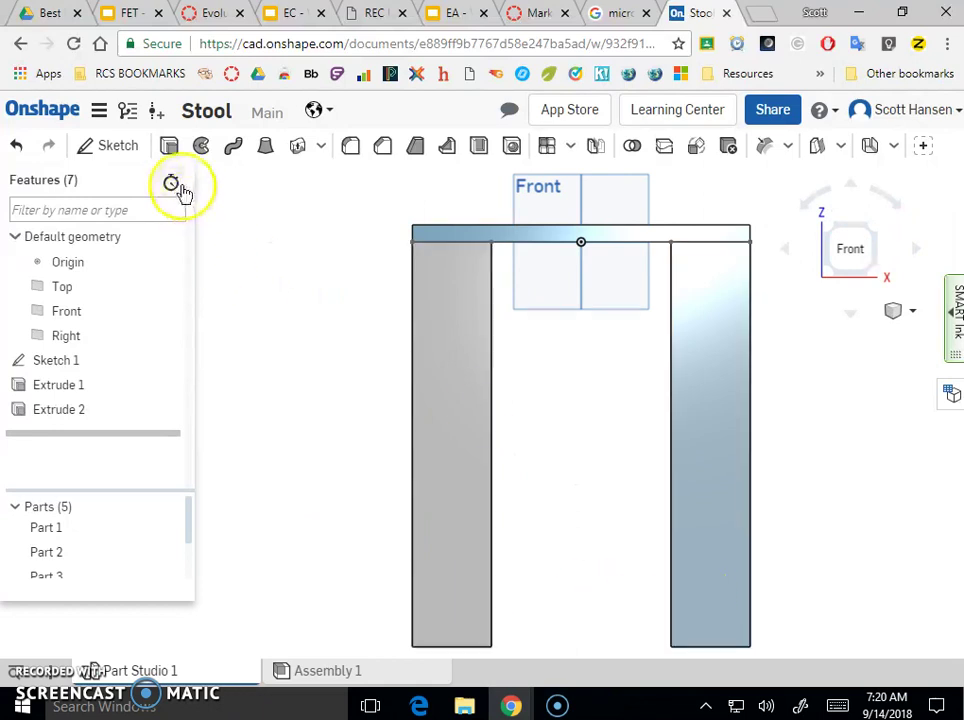
left_click(115, 148)
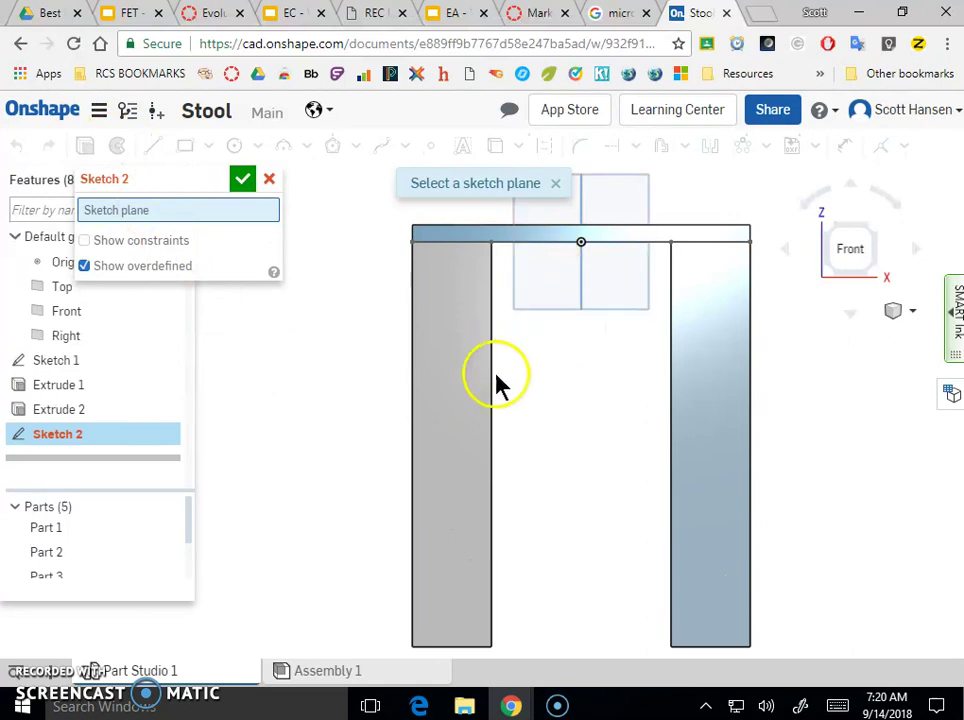
left_click(446, 612)
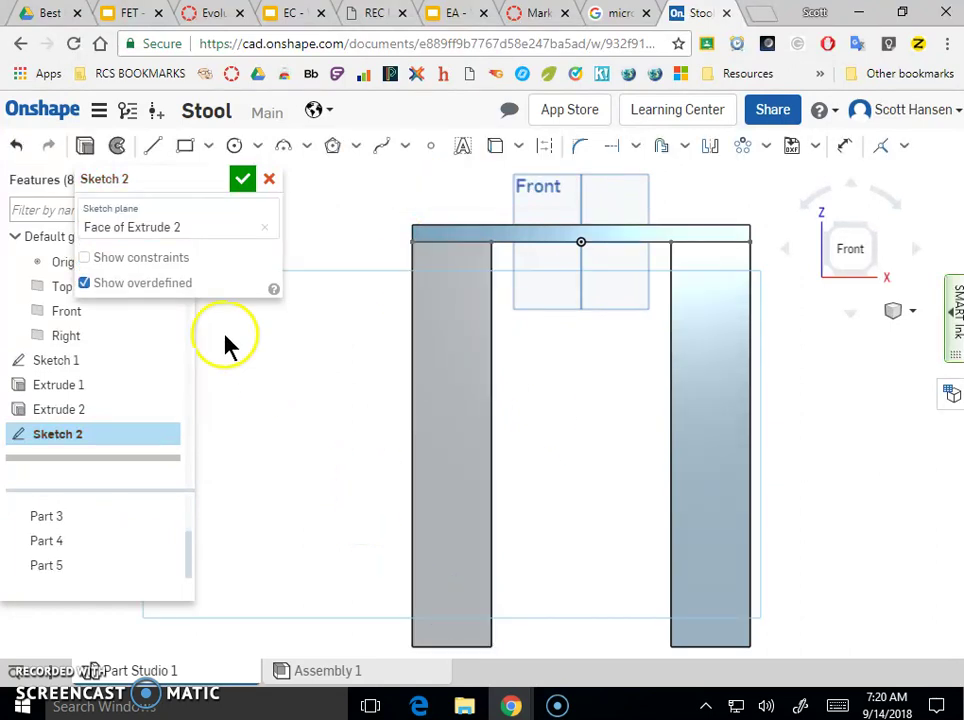
left_click(194, 157)
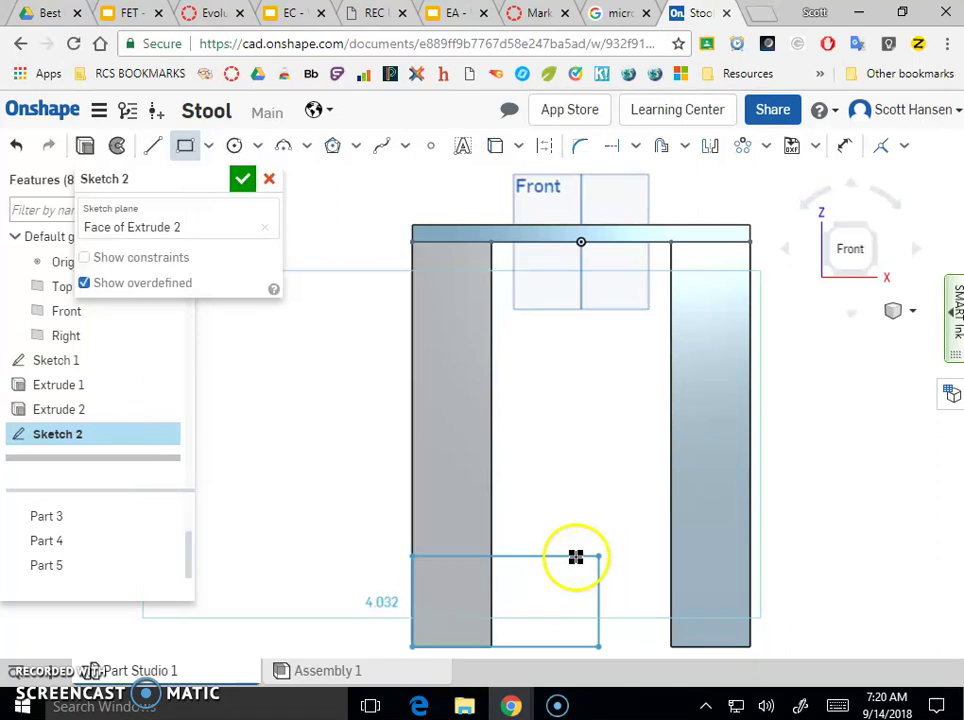
left_click(192, 150)
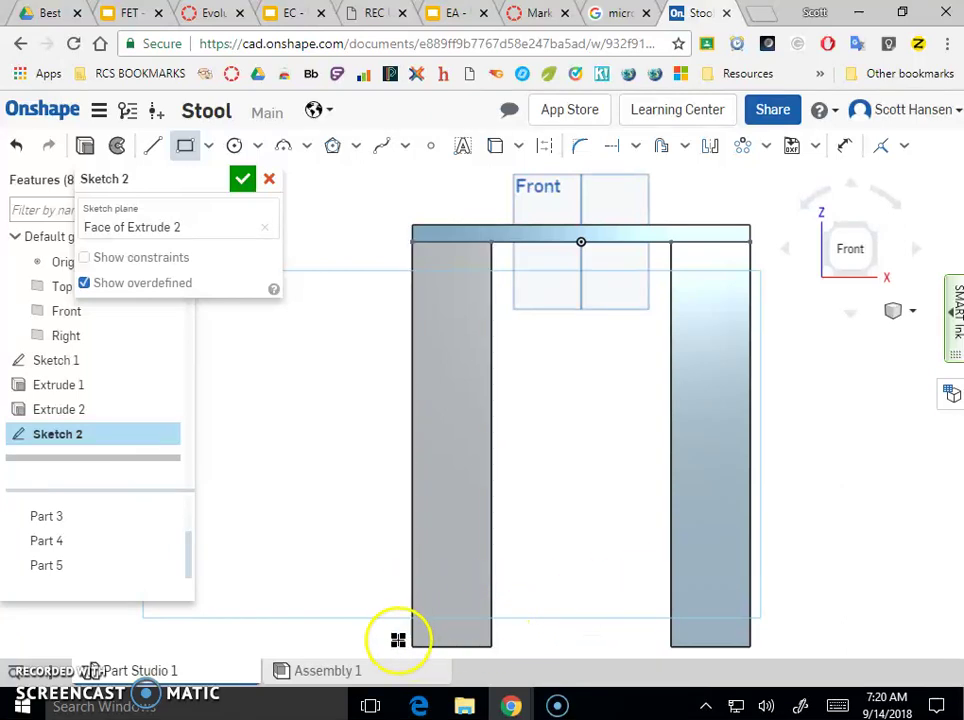
left_click(411, 648)
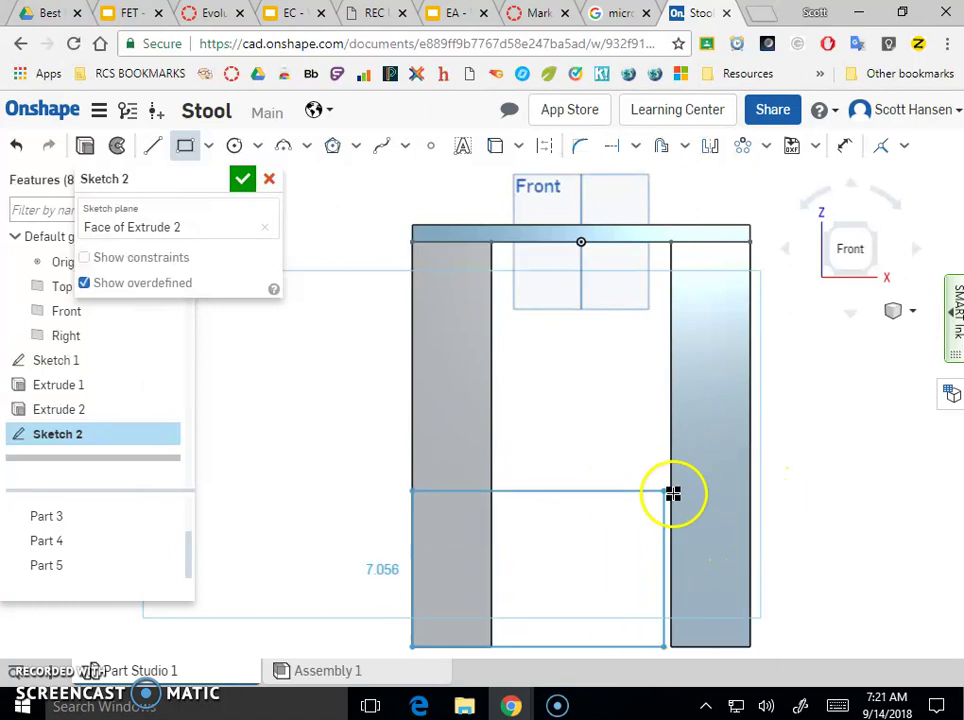
key("Escape")
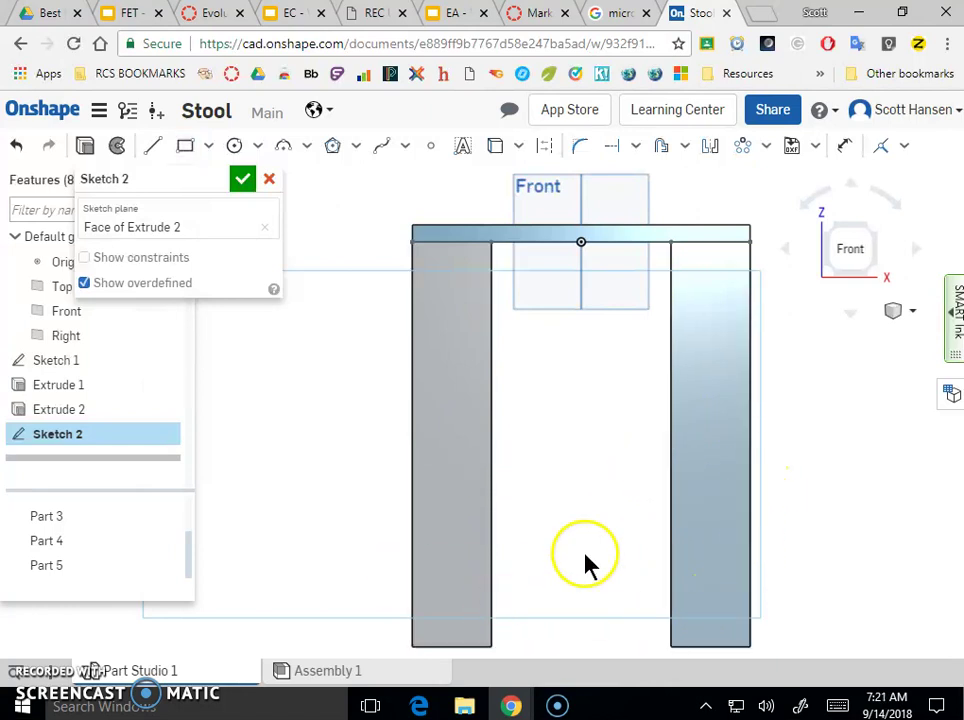
Project the front face outline of the front right leg into the sketch and check the projected edges.
left_click(493, 152)
left_click(697, 495)
mouse_move(716, 404)
right_mouse_down()
mouse_move(641, 516)
mouse_move(655, 513)
mouse_move(704, 374)
mouse_move(678, 254)
mouse_move(753, 415)
mouse_move(887, 228)
right_mouse_up()
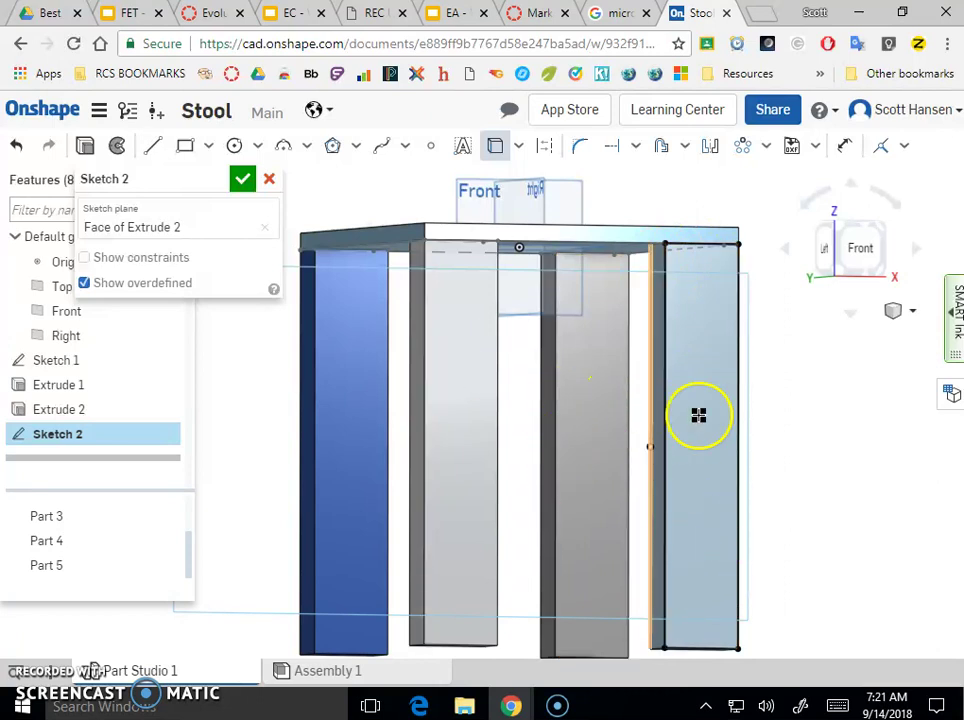
Sketch a corner rectangle about 3.57 in high across both front legs, from the left leg's bottom outer corner to the right leg's outer edge.
left_click(862, 247)
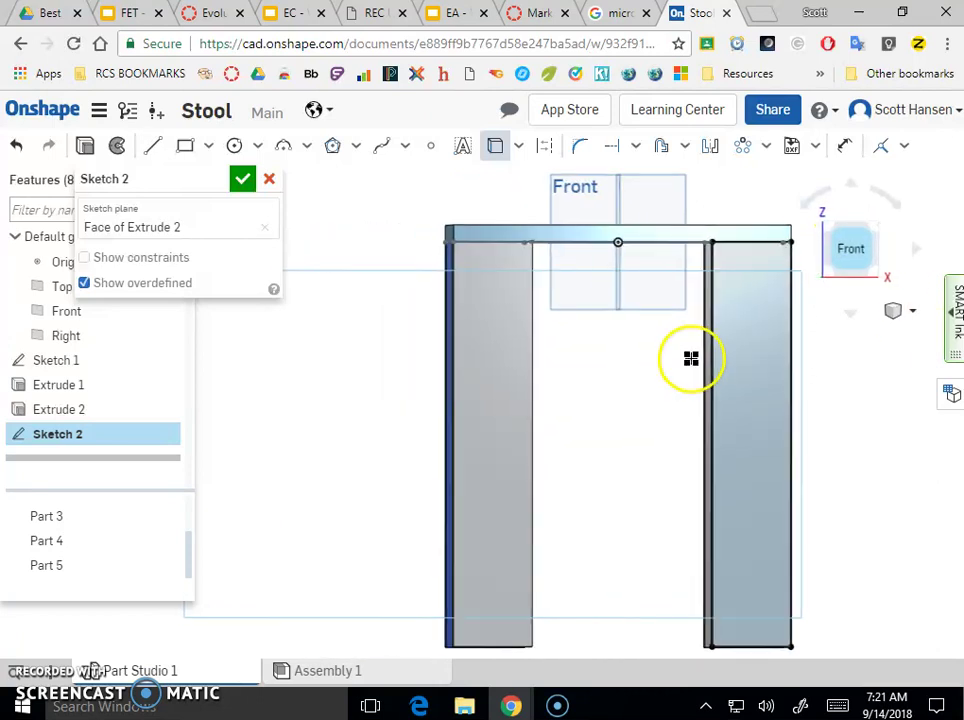
left_click(185, 150)
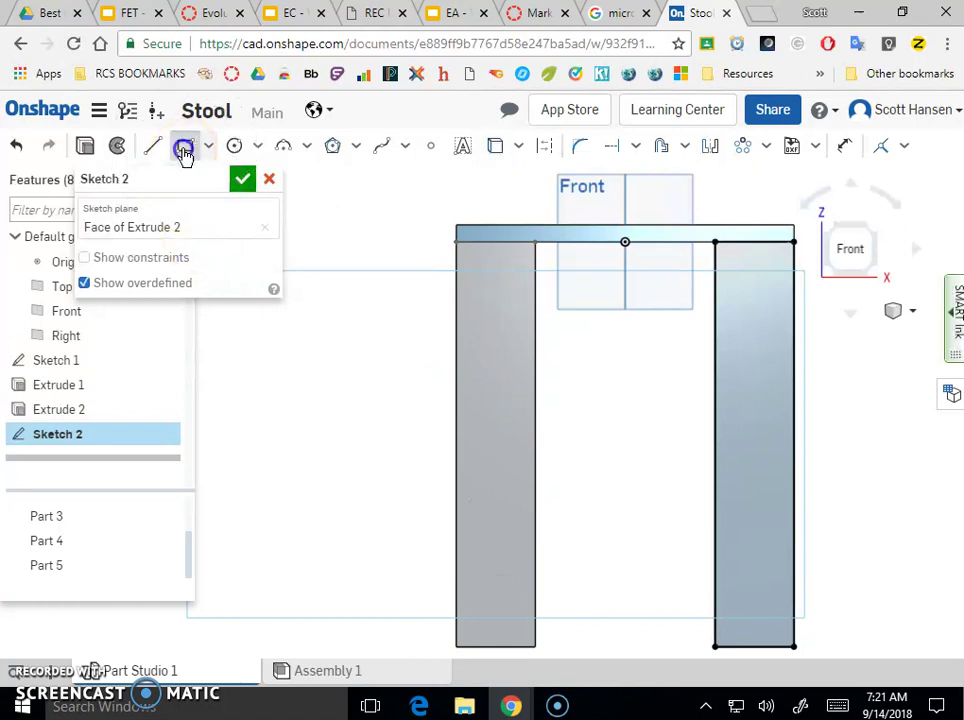
left_click(455, 645)
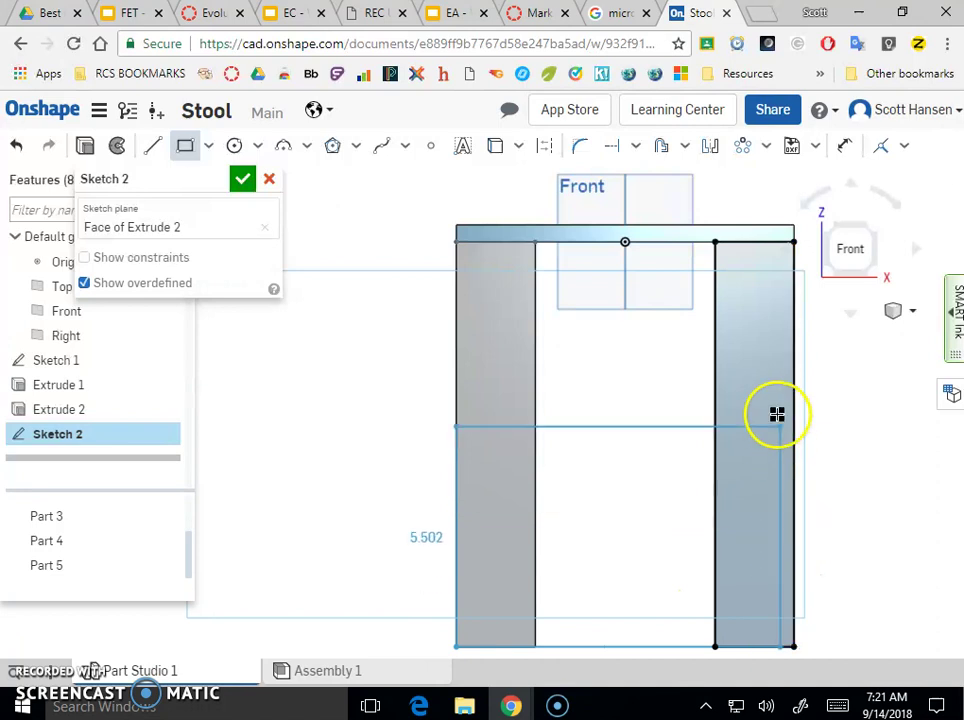
left_click(792, 567)
scroll(720, 545, "down", 2)
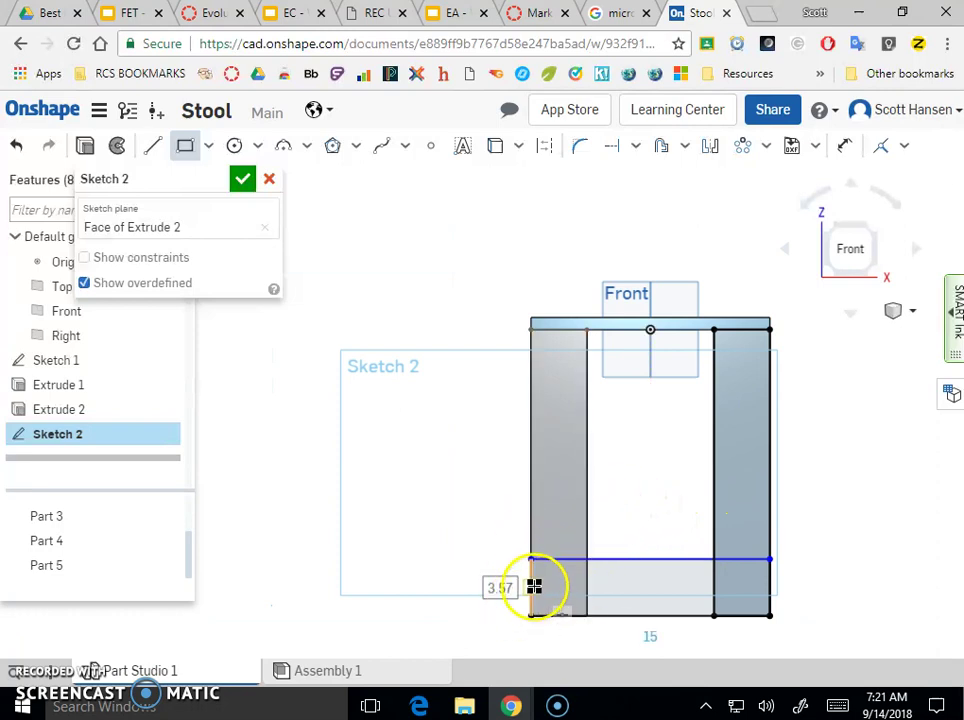
Set the rectangle's height to 3.5 in and finish the sketch.
key("Escape")
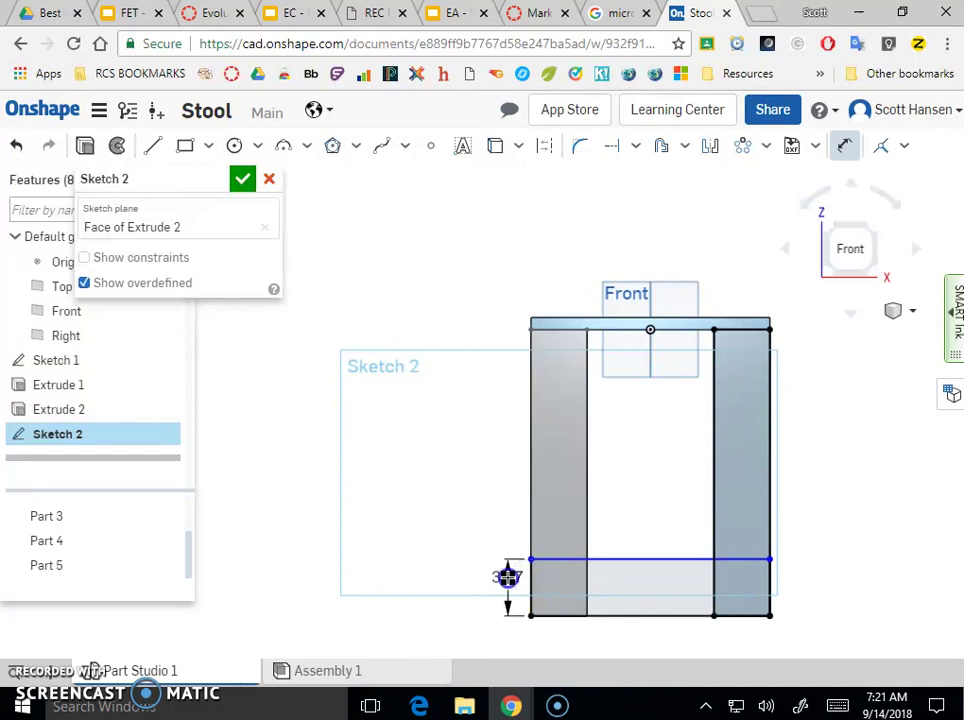
double_click(508, 577)
type("1.5")
key("Return")
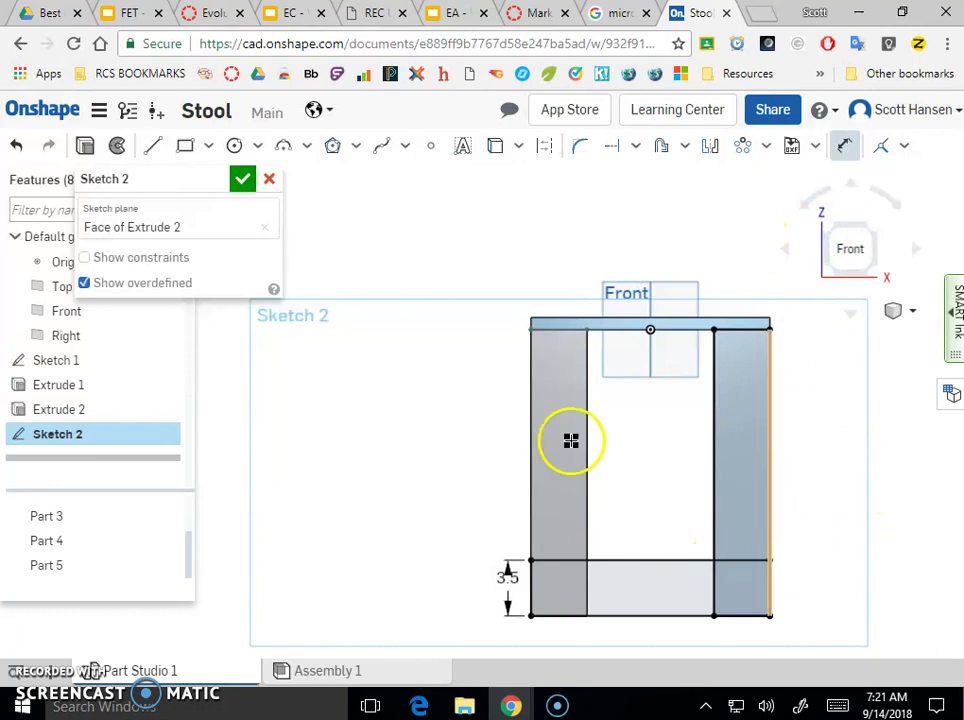
left_click(240, 180)
Extrude all three regions of the rectangle across the front legs as a new part, Blind, with a depth of 0.5 in.
right_click_drag(300, 345, 388, 437)
left_click(672, 594)
left_click(575, 592)
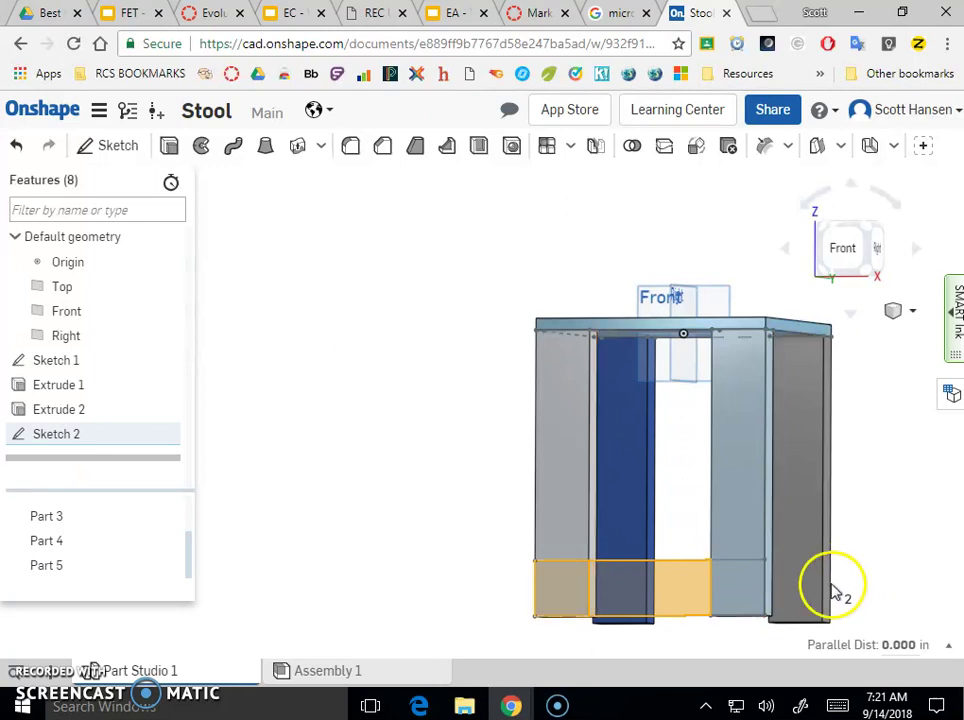
left_click(750, 583)
right_click_drag(869, 576, 820, 581)
left_click(646, 585)
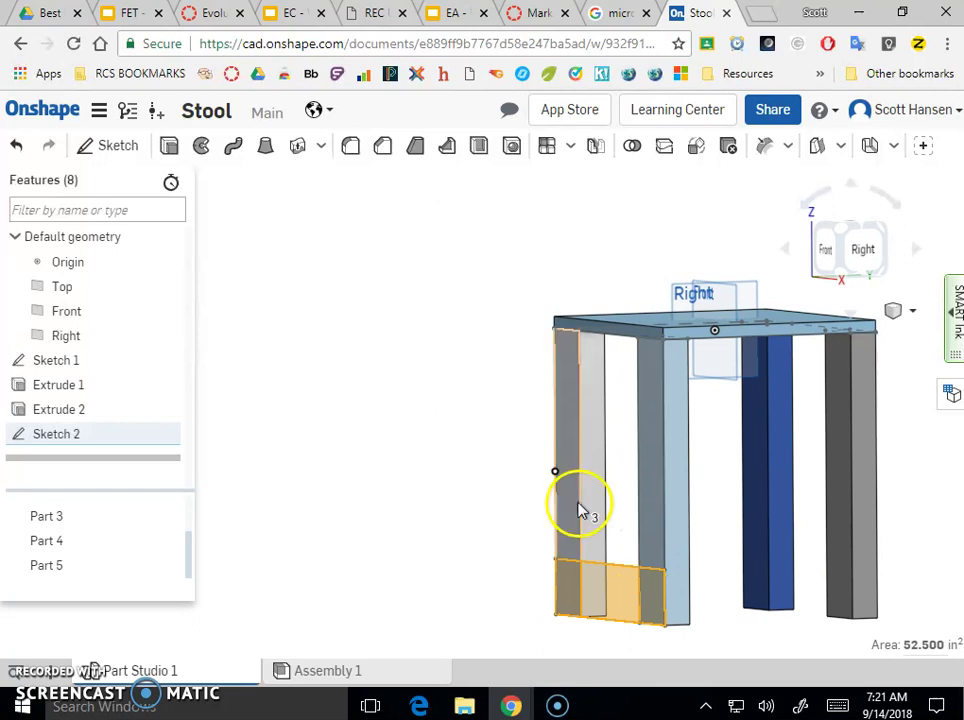
left_click(172, 150)
key("Left")
right_click_drag(650, 525, 600, 520)
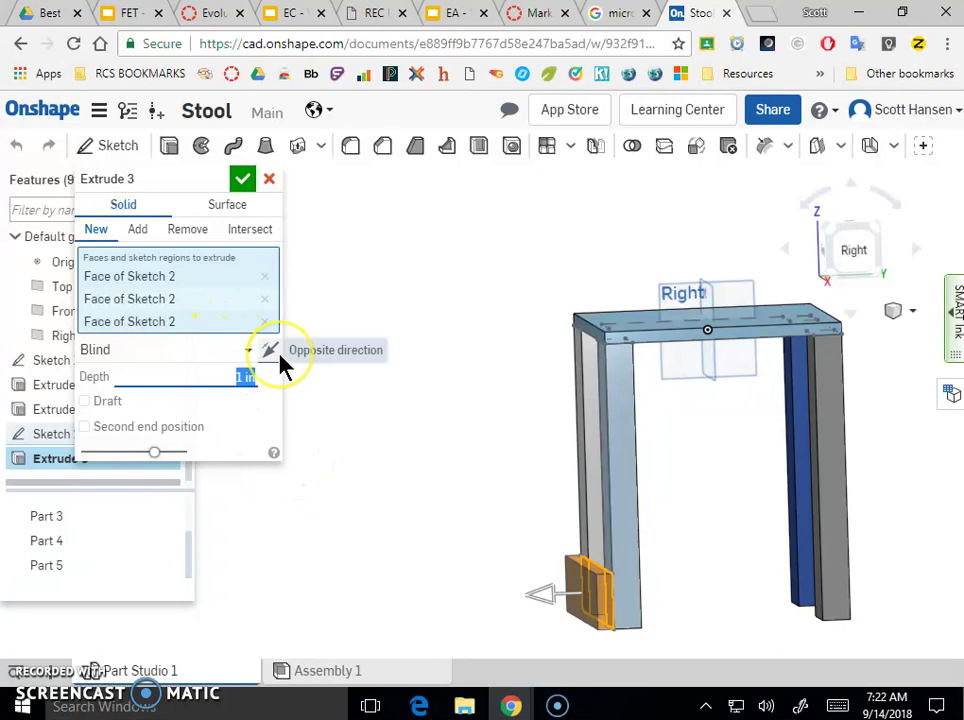
key("BackSpace")
type(".5")
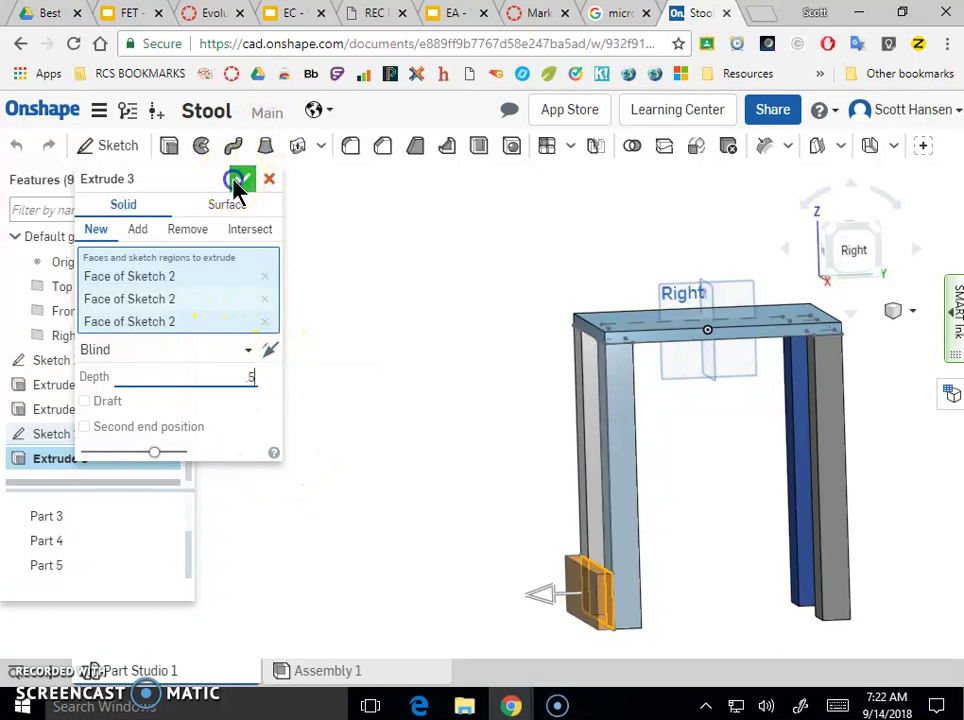
left_click(240, 180)
Start a part mirror that creates a new part, with the front cross board as the entity to mirror.
right_click_drag(258, 209, 410, 400)
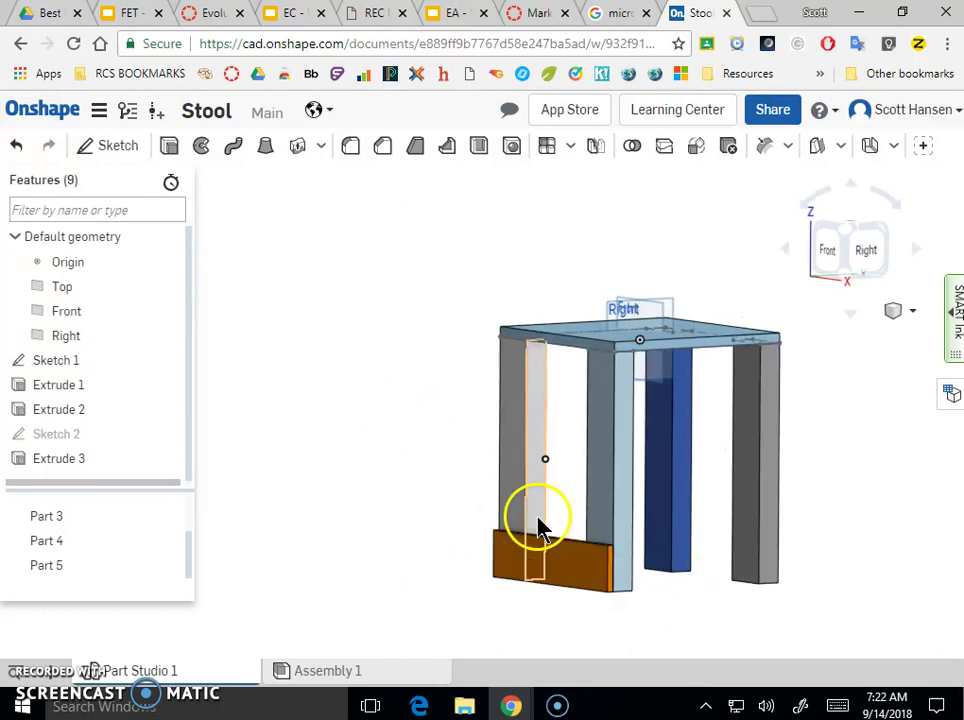
right_click_drag(641, 578, 676, 600)
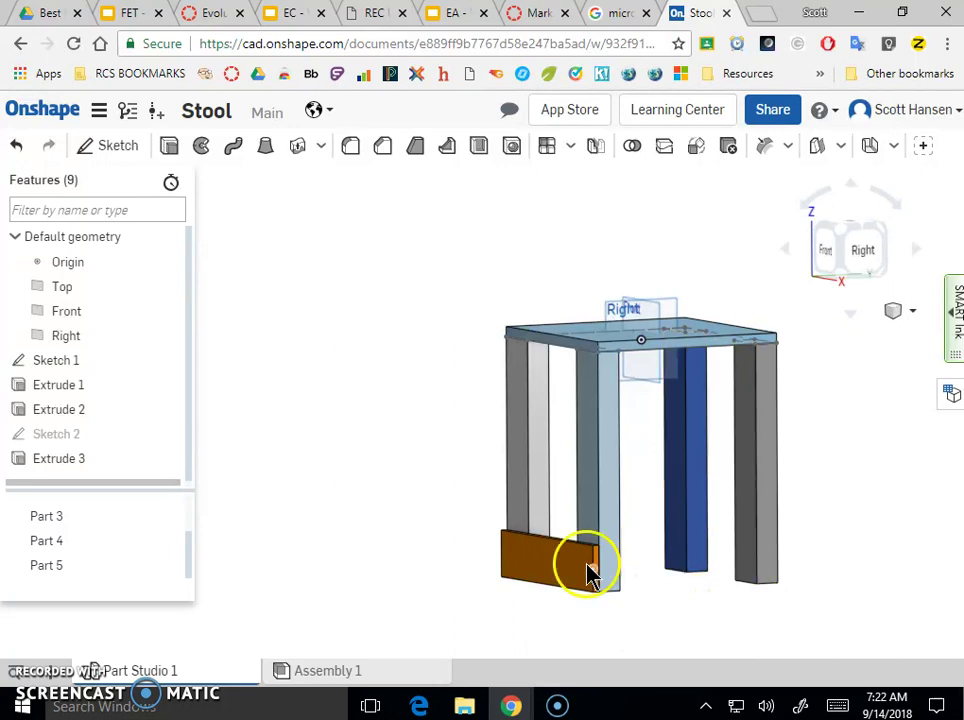
right_click_drag(588, 570, 735, 578)
right_click_drag(657, 630, 522, 600)
left_click(560, 585)
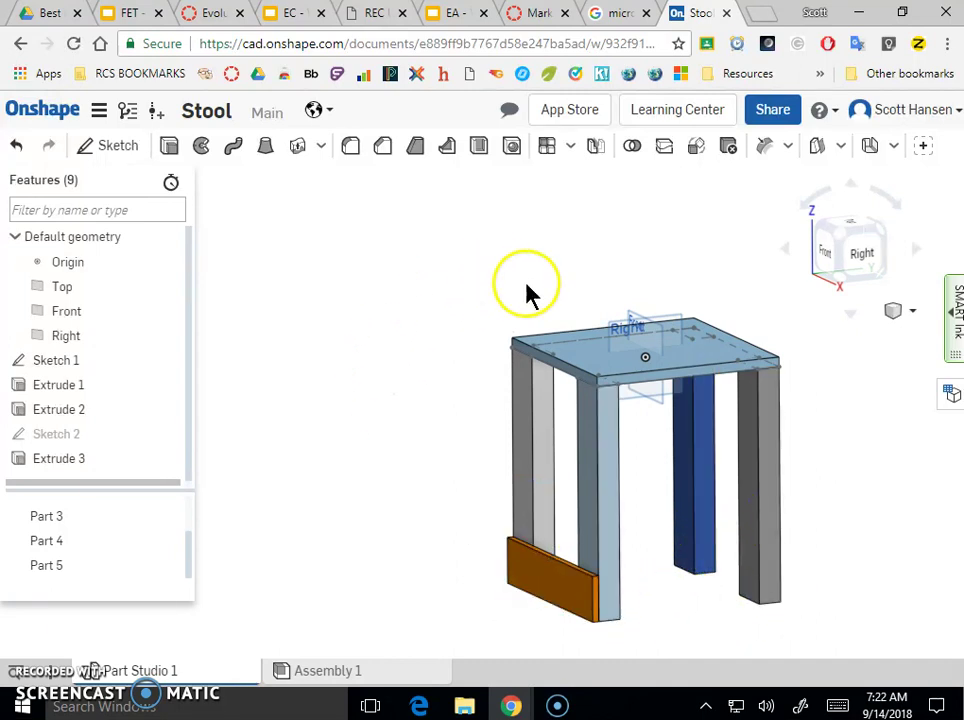
left_click(596, 148)
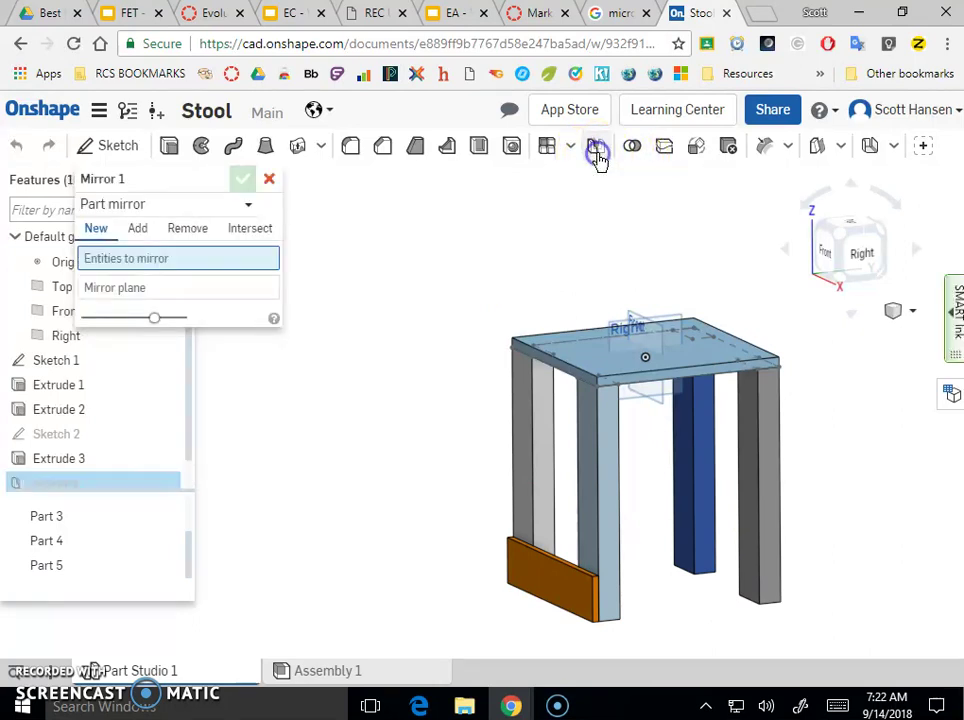
left_click(549, 588)
key("Left")
key("Left")
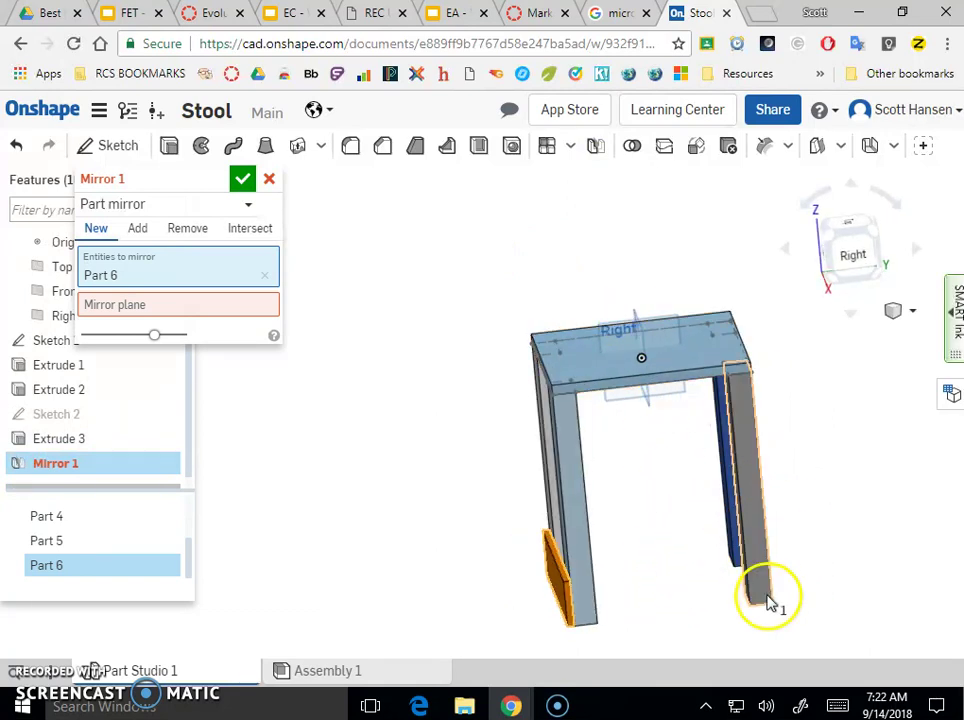
right_click_drag(757, 583, 720, 530)
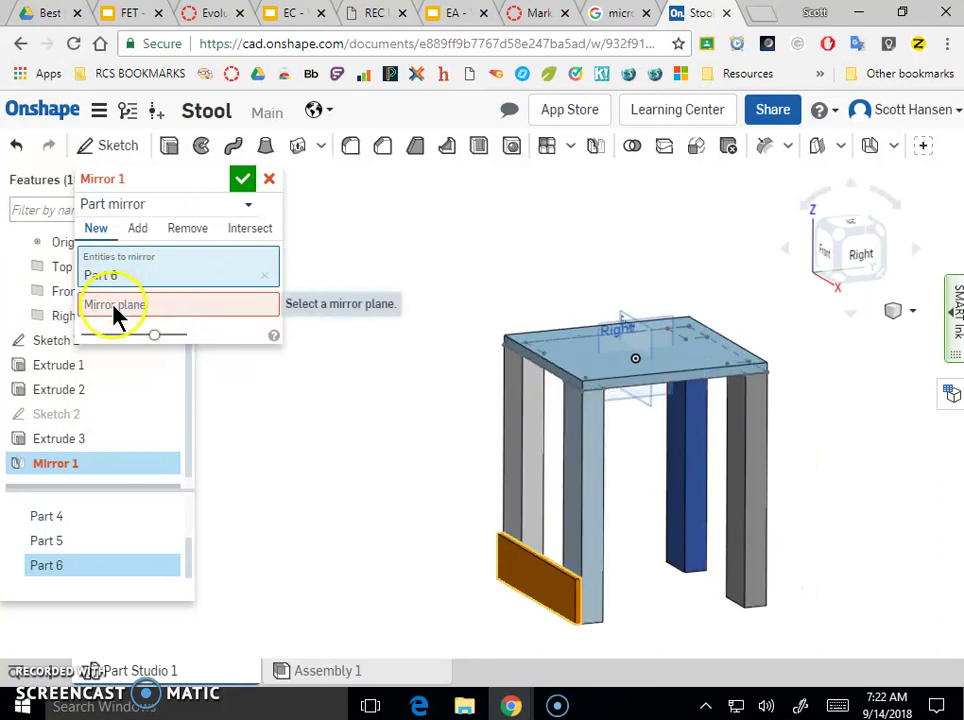
Choose the Front plane as the mirror plane for the cross board.
left_click(113, 308)
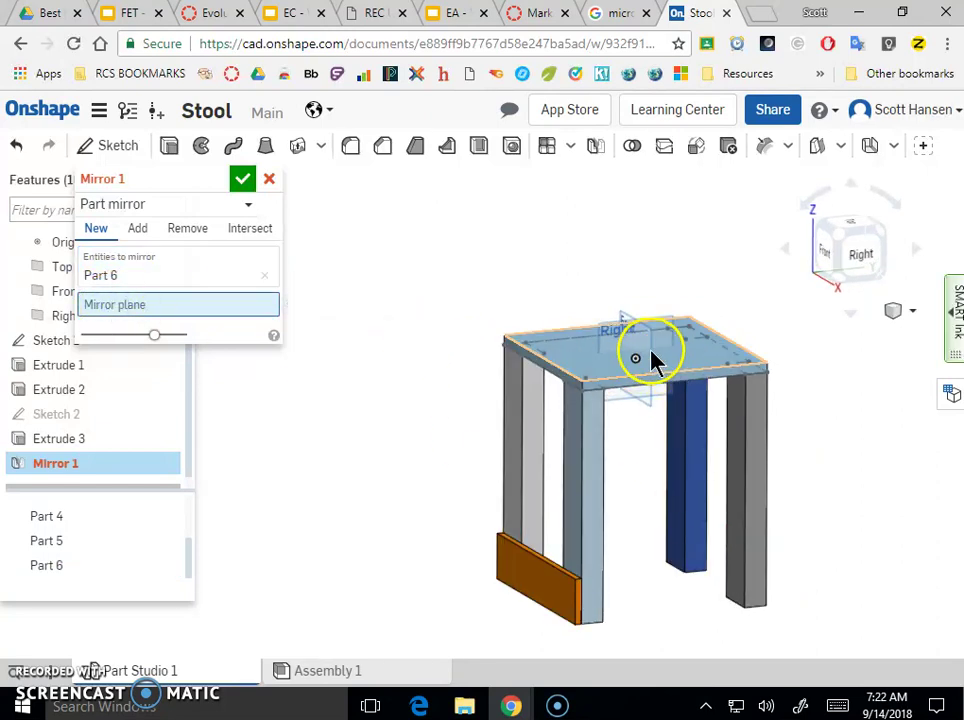
scroll(622, 387, "up", 3)
right_click(700, 500)
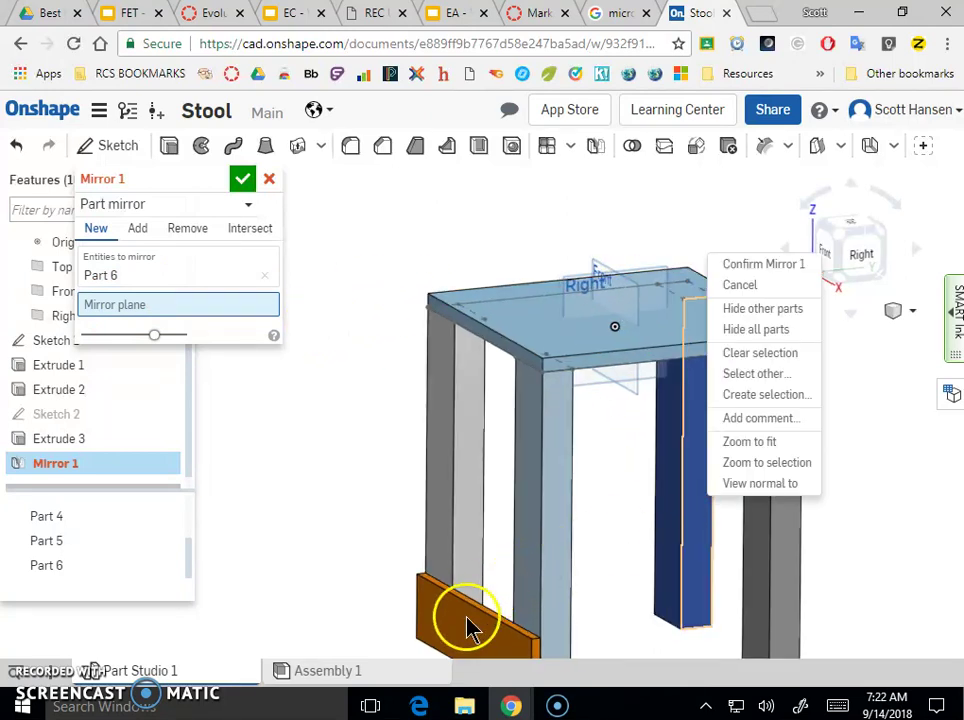
key("Escape")
right_click_drag(635, 301, 677, 458)
left_click(667, 290)
scroll(704, 297, "up", 6)
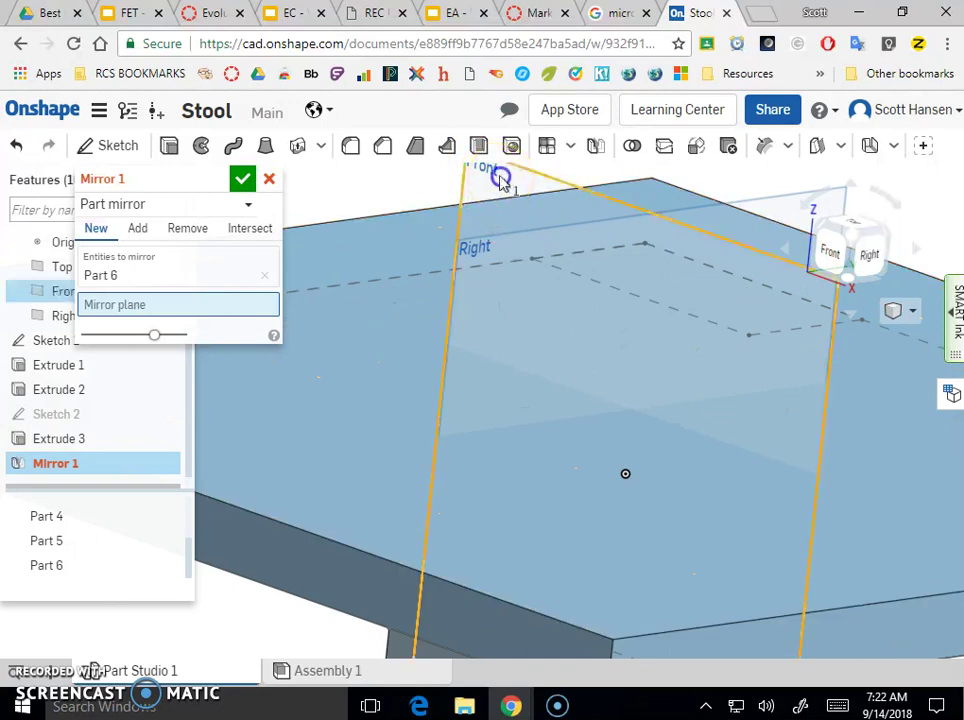
left_click(506, 174)
scroll(570, 269, "down", 5)
scroll(590, 275, "down", 3)
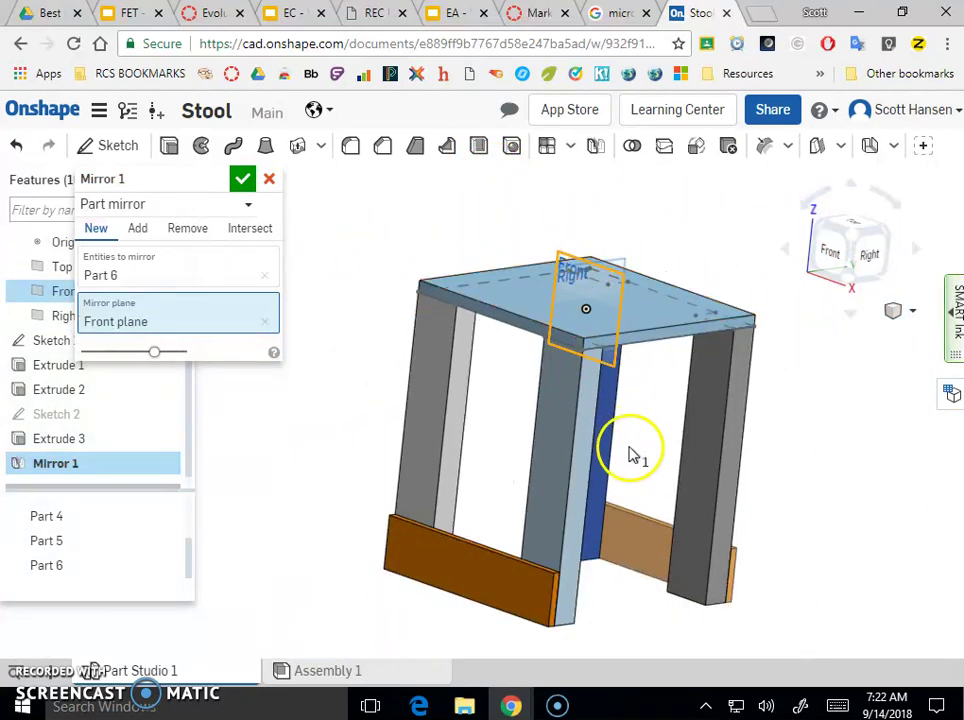
Check the mirrored cross board at the back legs from several angles and finish the mirror.
right_click_drag(635, 469, 445, 655)
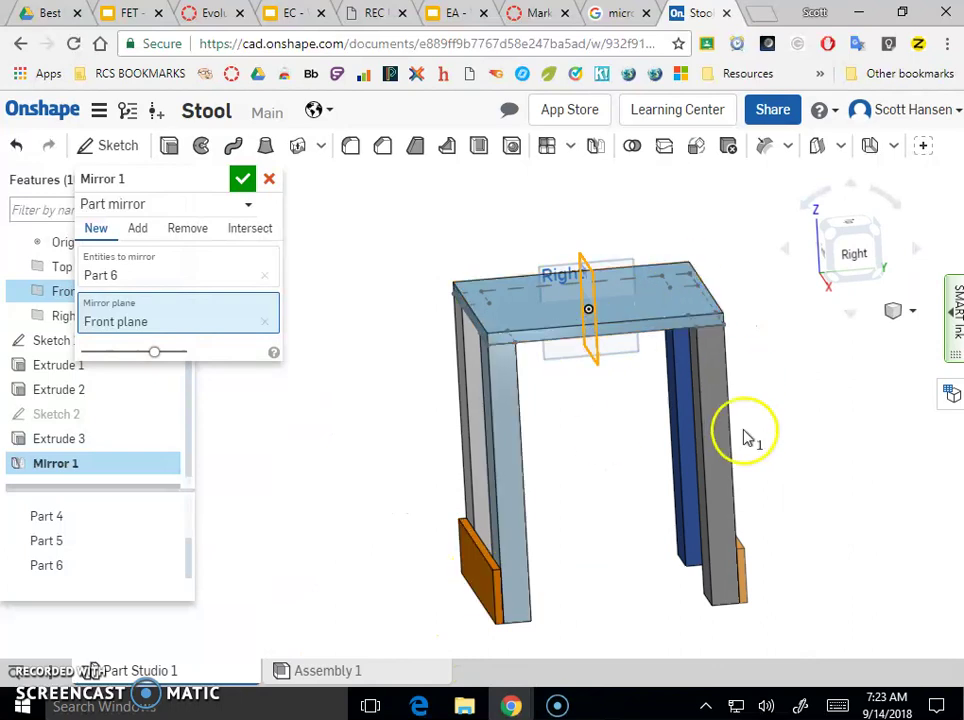
right_click_drag(736, 493, 768, 570)
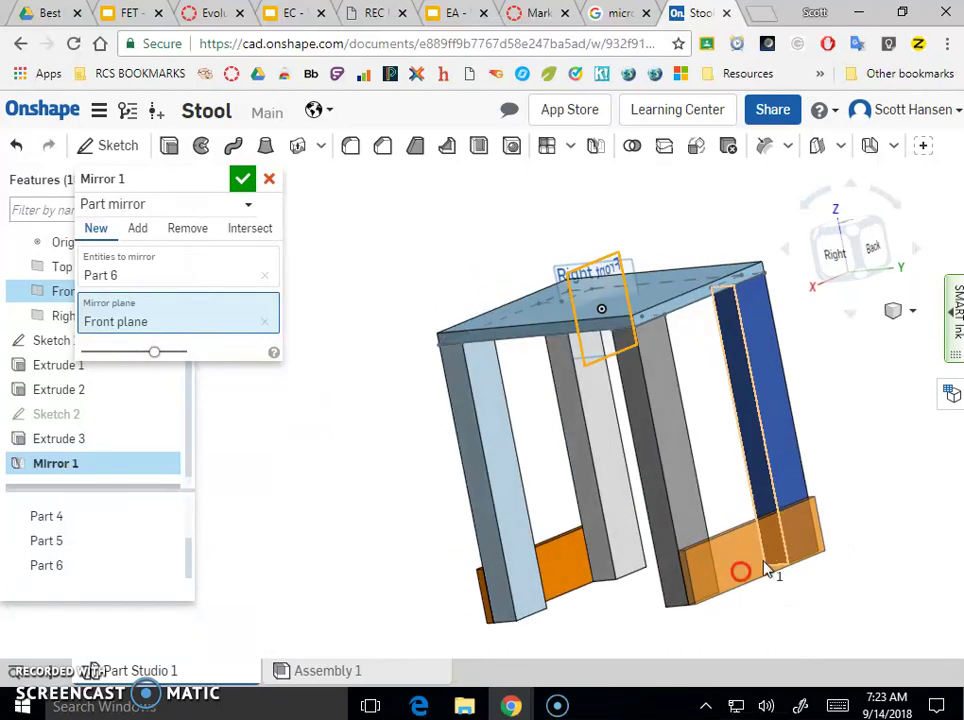
left_click(240, 182)
right_click_drag(247, 202, 343, 310)
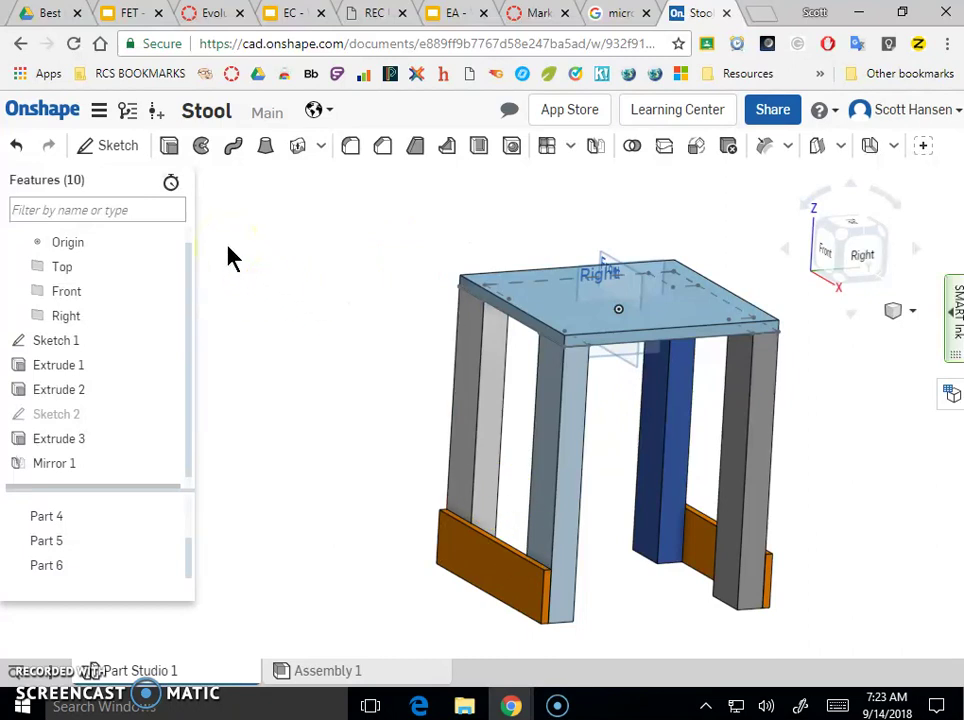
mouse_move(327, 327)
right_mouse_down()
mouse_move(308, 323)
mouse_move(338, 329)
right_mouse_up()
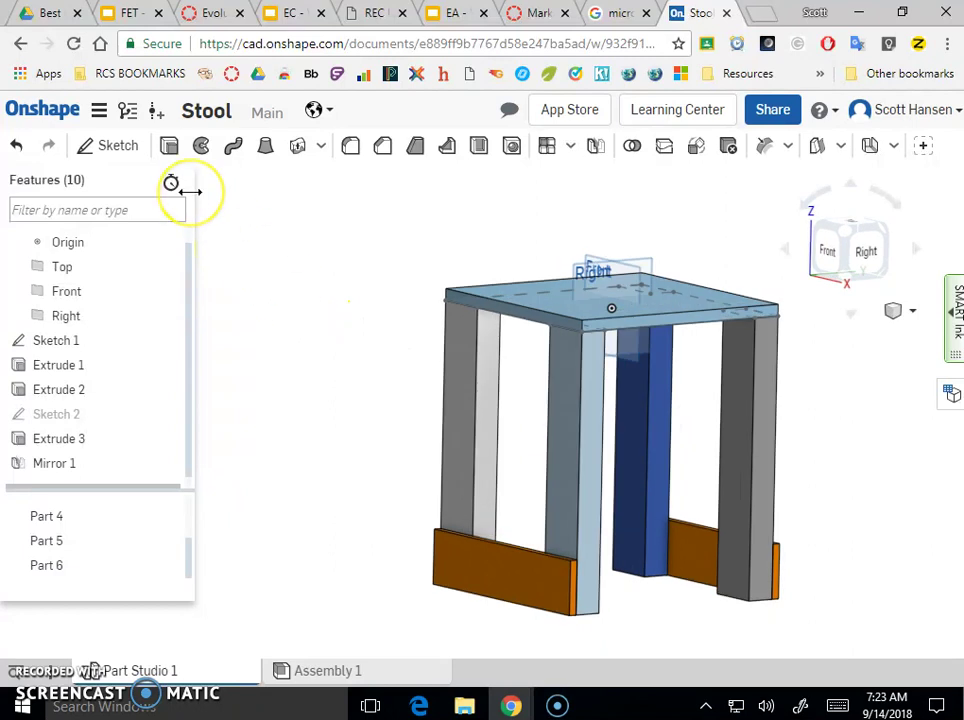